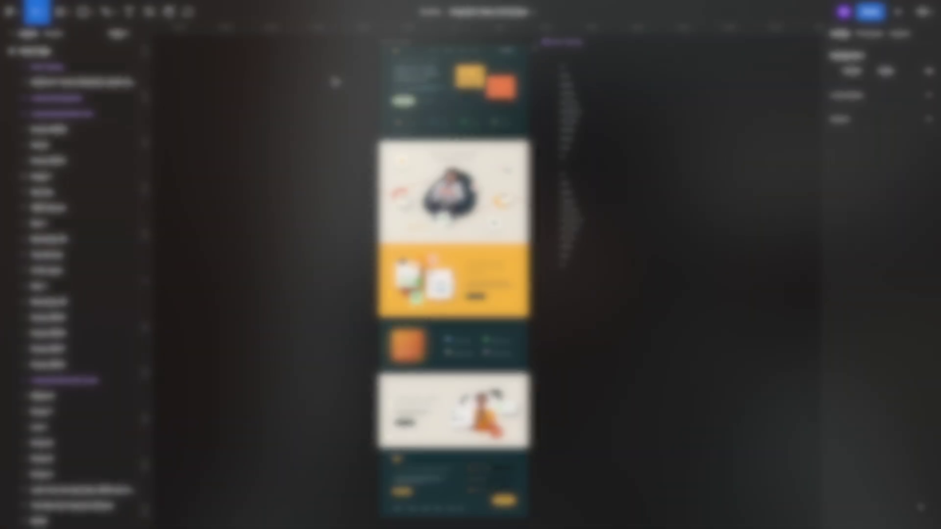
# Step: Duplicate the Home Page frame and place the copy on the other side of the Auto Typing component set
pyautogui.hscroll(5, 335, 82)
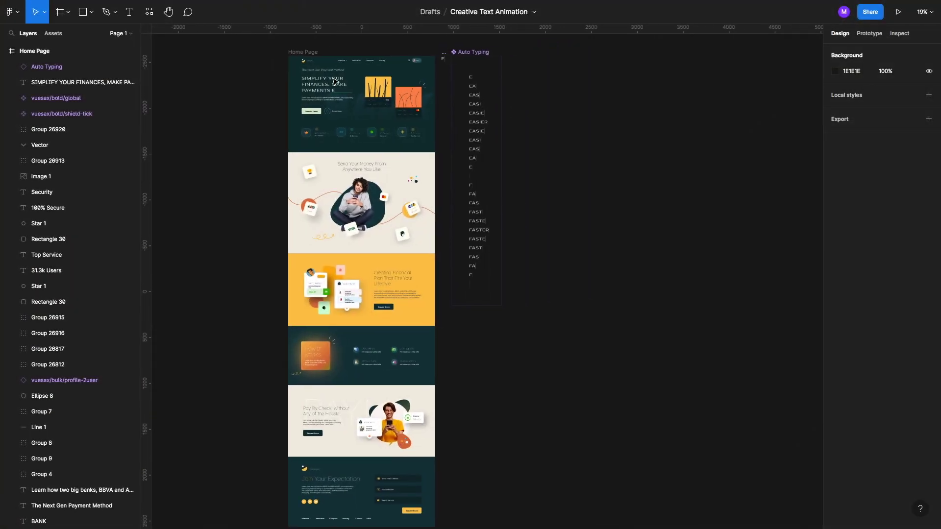
pyautogui.click(269, 64)
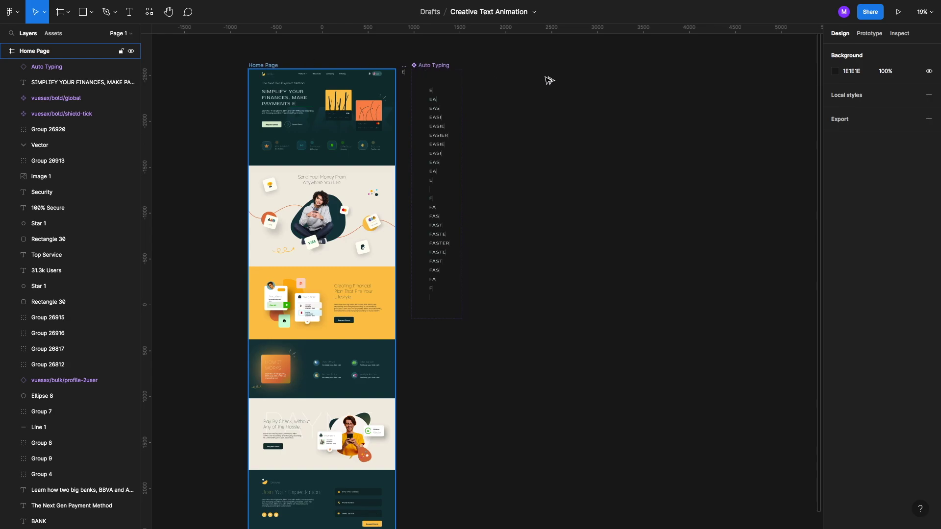
pyautogui.hotkey('ctrl', 'd')
pyautogui.moveTo(517, 69); pyautogui.dragTo(500, 64)
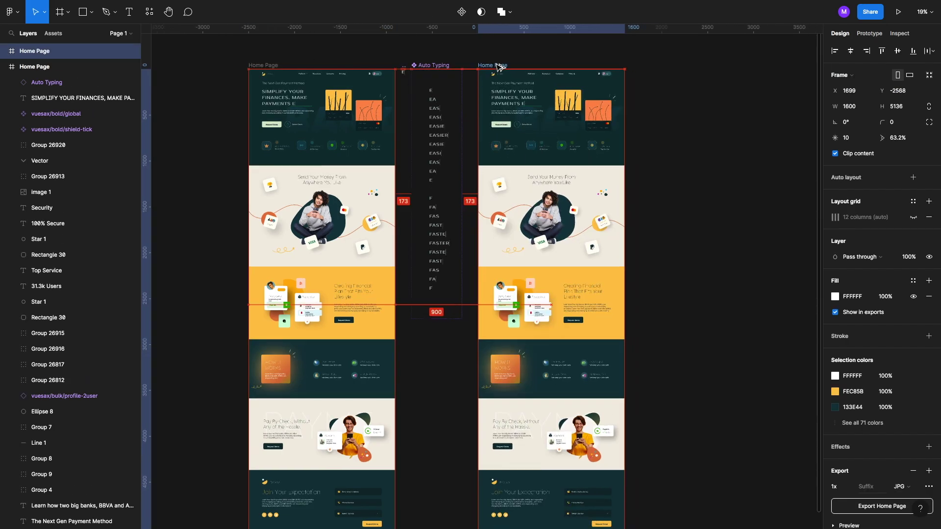
# Step: Set the duplicated Home Page frame's height to 1051 so only the hero section is kept
pyautogui.hscroll(3, 500, 64)
pyautogui.click(896, 107)
pyautogui.write('1051')
pyautogui.press('Return')
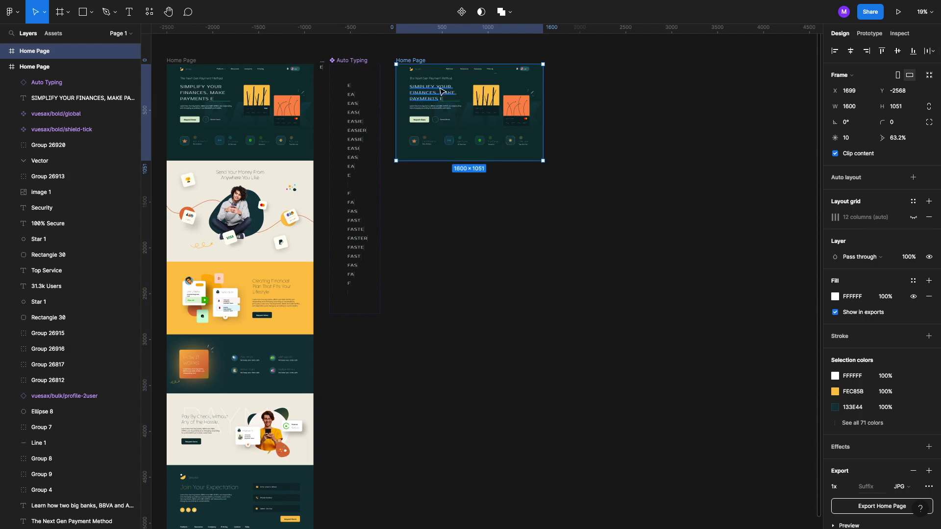
# Step: Preview the home page prototype's typing animation and inspect the hero heading text and its Auto Typing instance
pyautogui.scroll(5, 458, 151)
pyautogui.scroll(3, 461, 152)
pyautogui.scroll(3, 461, 152)
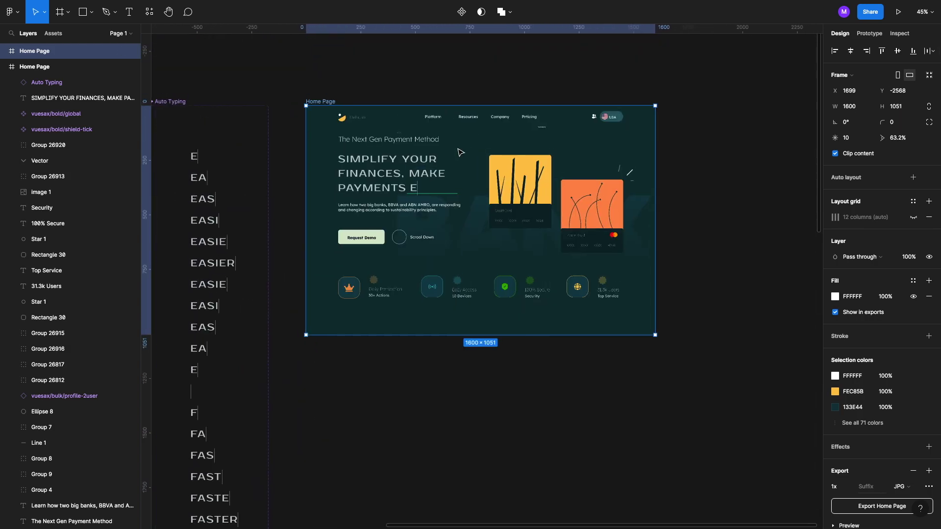
pyautogui.scroll(3, 443, 210)
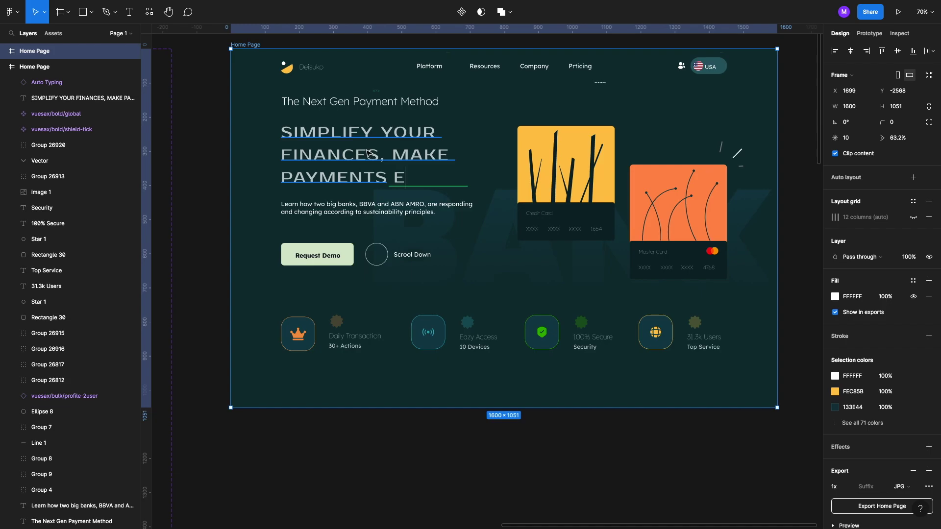
pyautogui.hotkey('ctrl', 'alt', 'Return')
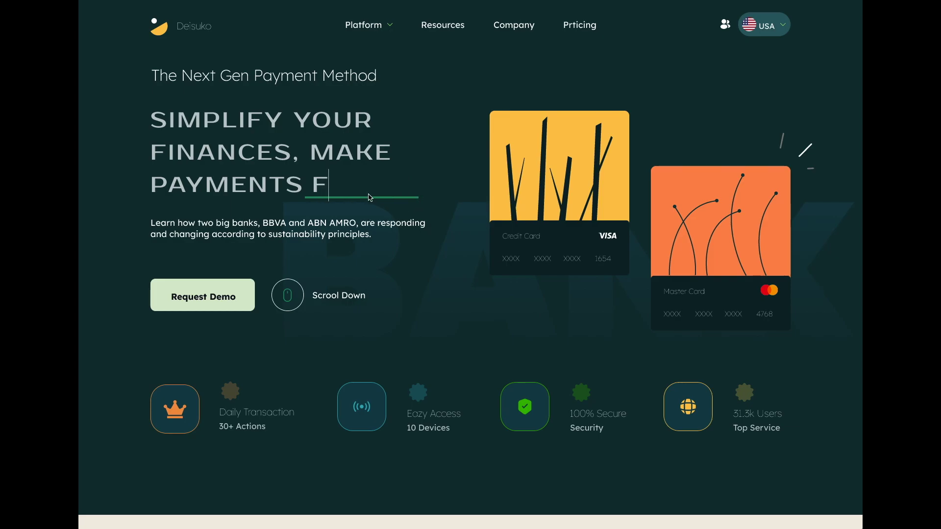
pyautogui.press('Escape')
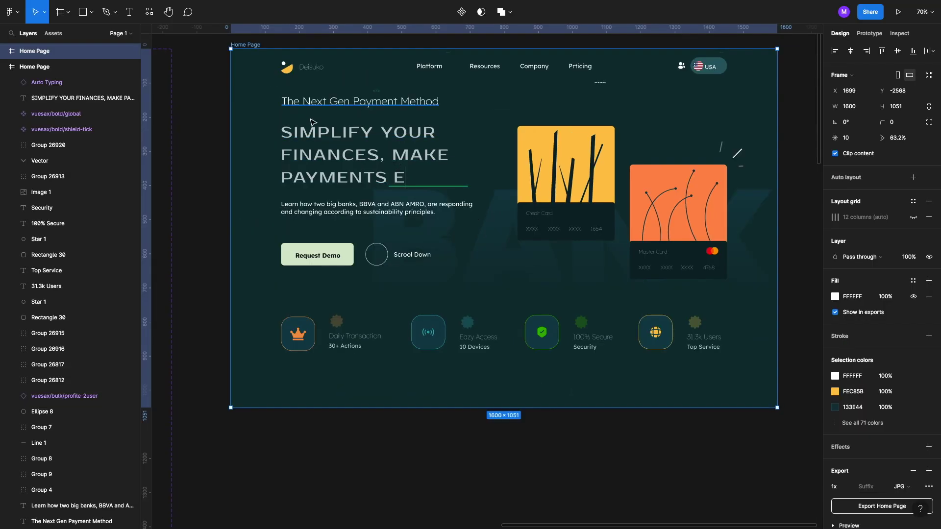
pyautogui.click(318, 145)
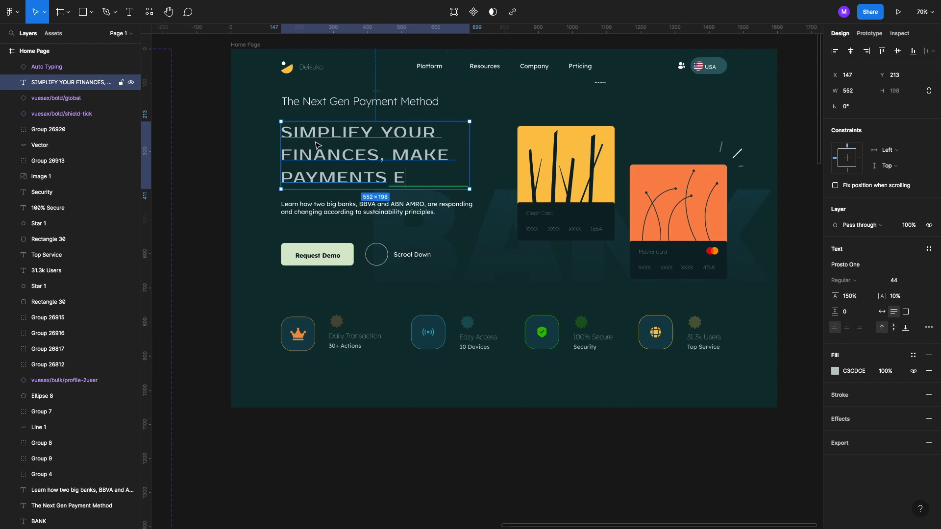
pyautogui.click(401, 177)
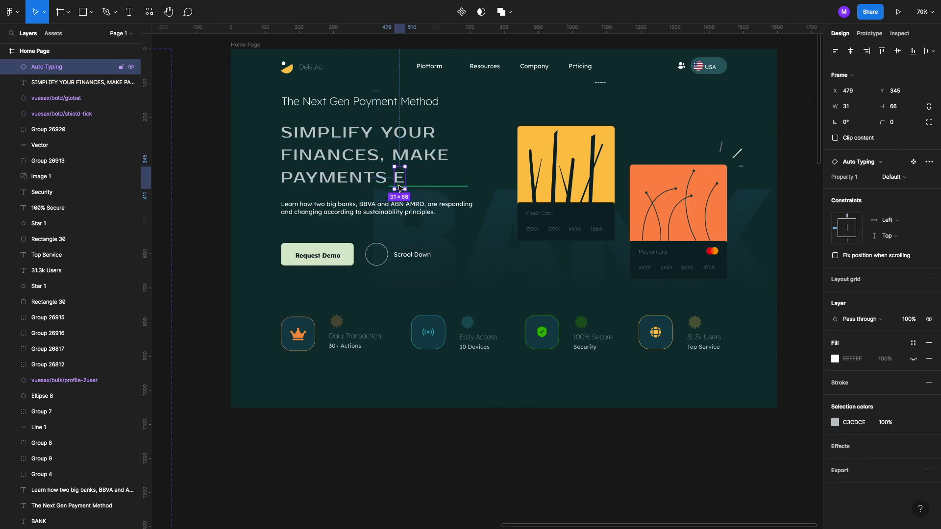
# Step: Add a text layer reading "EASIER" on the empty canvas beside the shortened Home Page frame
pyautogui.scroll(-3, 400, 188)
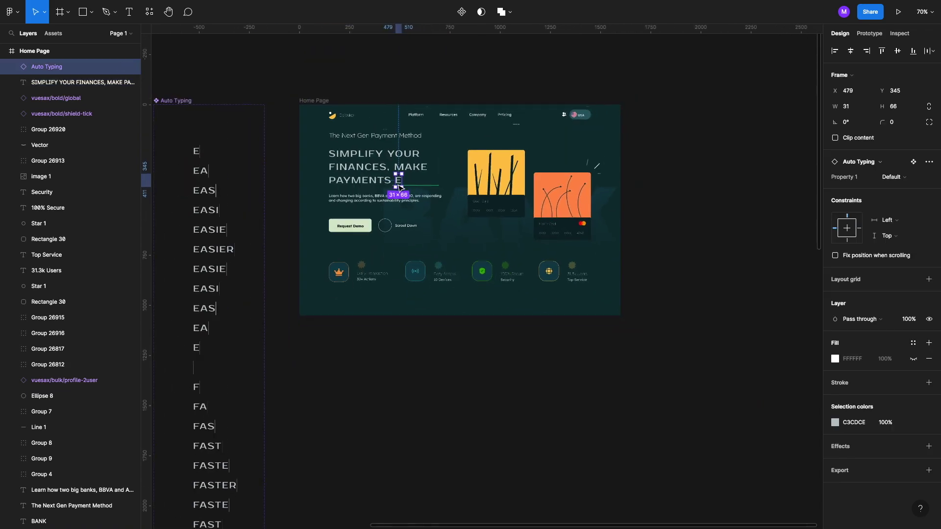
pyautogui.hscroll(3, 399, 188)
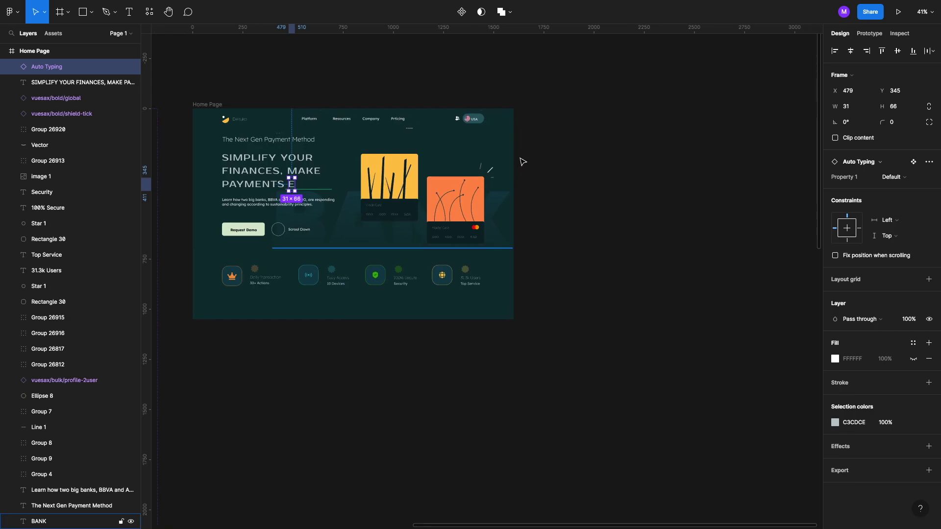
pyautogui.click(521, 158)
pyautogui.press('t')
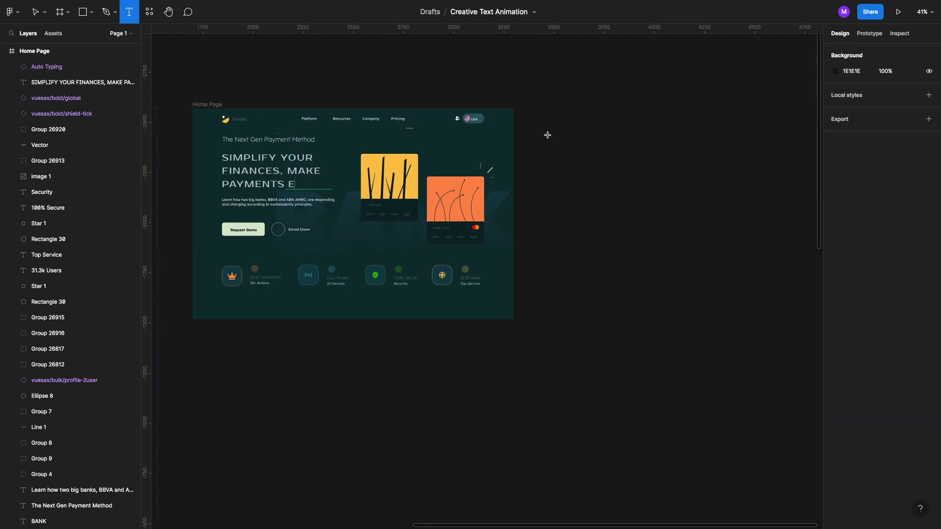
pyautogui.click(545, 129)
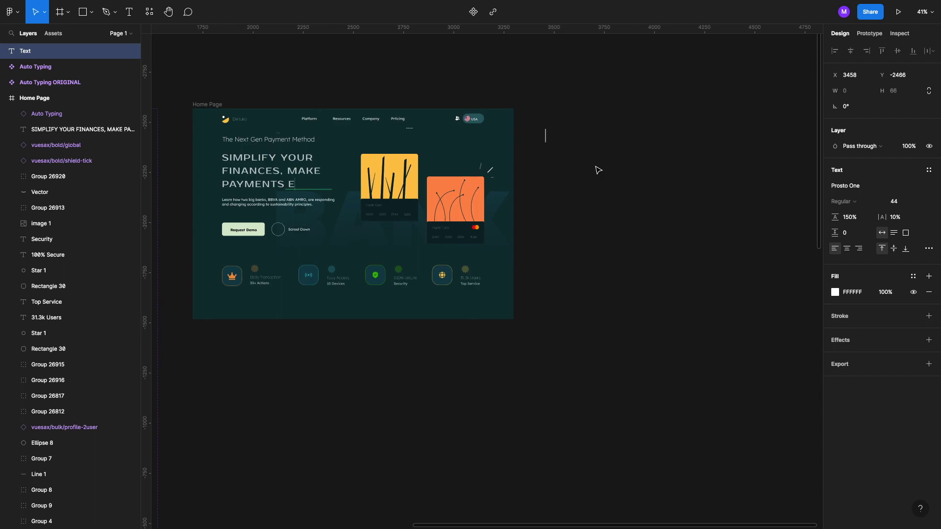
pyautogui.write('Easier')
pyautogui.press('BackSpace')
pyautogui.press('BackSpace')
pyautogui.press('BackSpace')
pyautogui.press('BackSpace')
pyautogui.press('BackSpace')
pyautogui.write('ASIER')
pyautogui.press('Return')
pyautogui.press('BackSpace')
pyautogui.press('Escape')
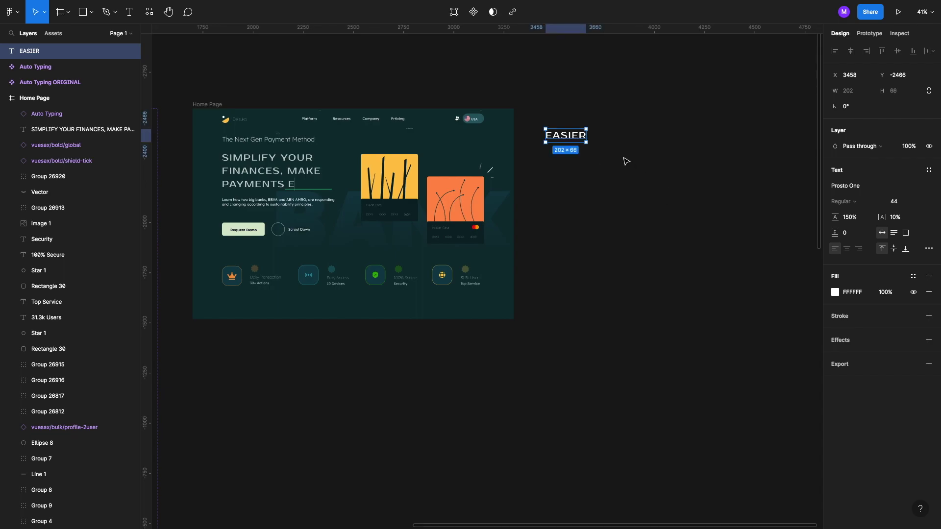
# Step: Draw a rectangle of about 308 × 159 around the EASIER text and send it to the back
pyautogui.press('r')
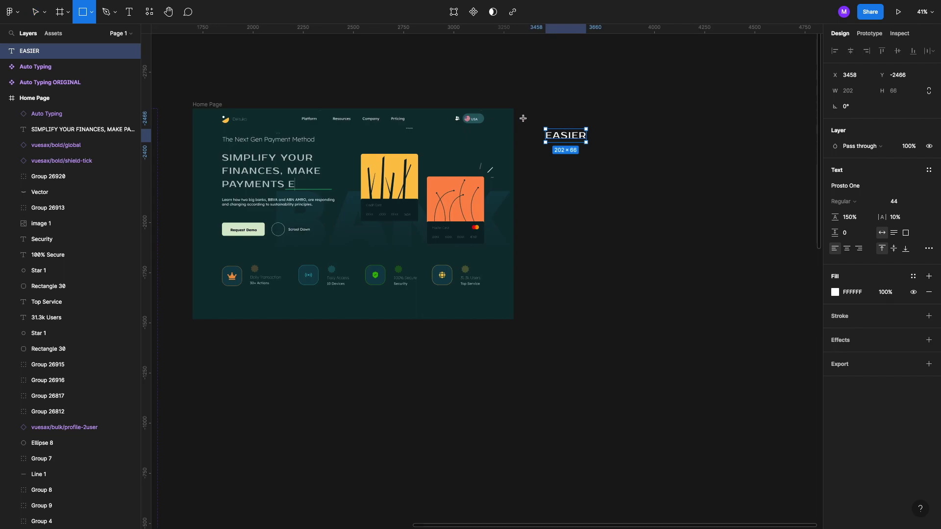
pyautogui.hscroll(1, 542, 122)
pyautogui.moveTo(503, 109)
pyautogui.mouseDown()
pyautogui.moveTo(578, 182)
pyautogui.moveTo(594, 157)
pyautogui.moveTo(566, 144)
pyautogui.mouseUp()
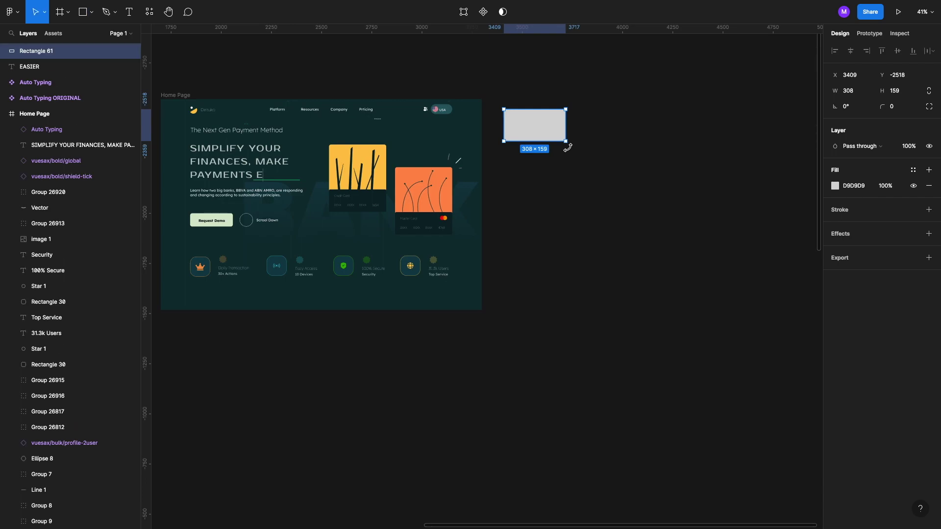
pyautogui.press('[')
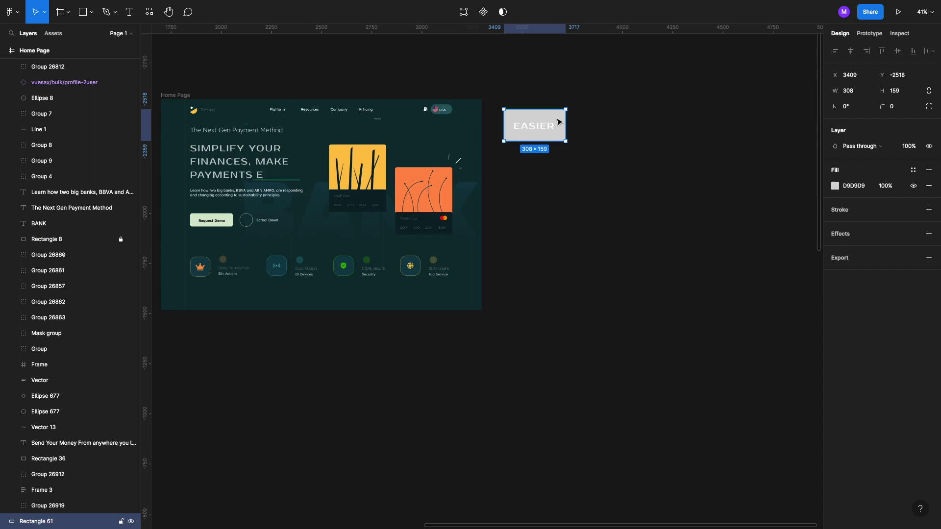
pyautogui.rightClick(557, 120)
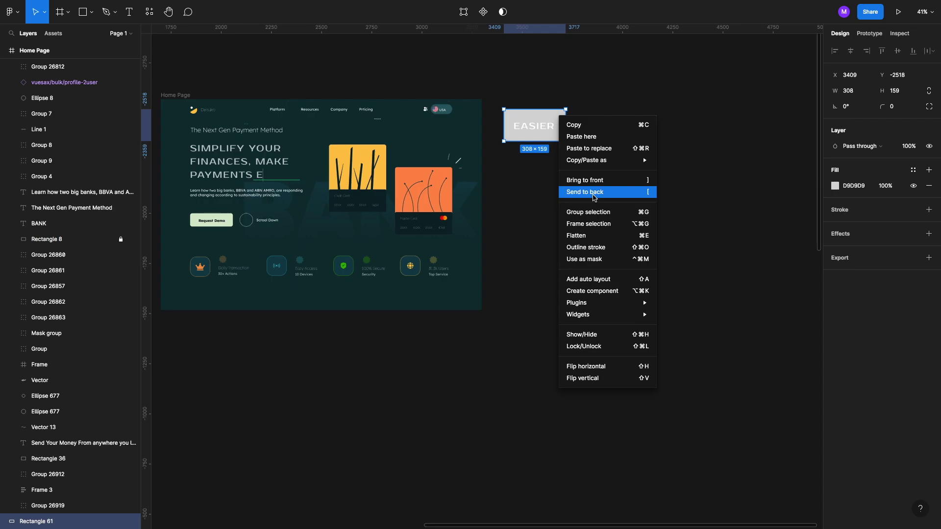
# Step: Fill the rectangle with the hero section's dark green background colour, 0F383A
pyautogui.scroll(5, 530, 164)
pyautogui.click(853, 186)
pyautogui.write('0F383A')
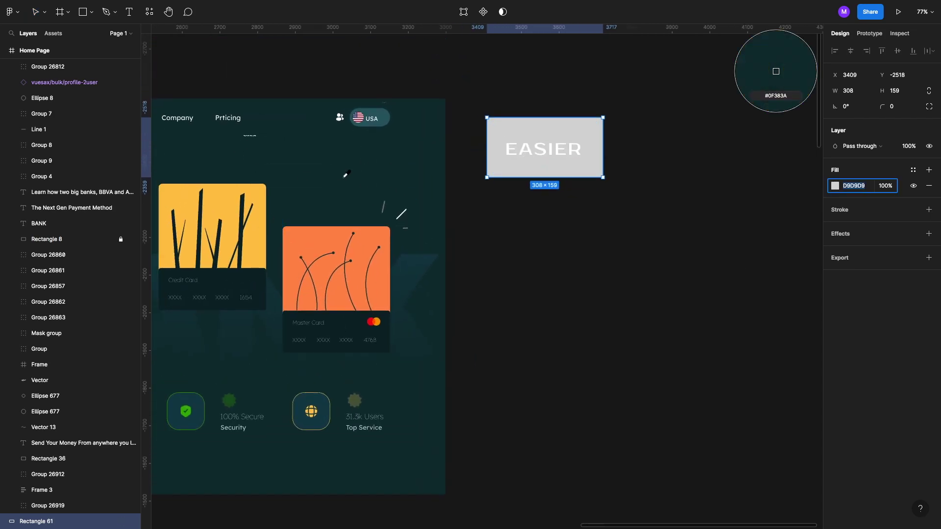
pyautogui.press('Return')
pyautogui.click(586, 196)
pyautogui.hscroll(3, 564, 211)
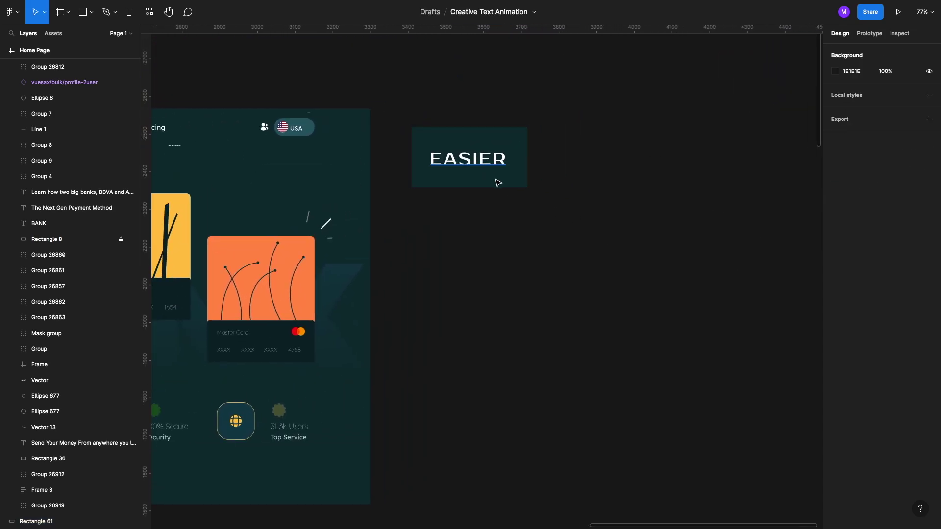
# Step: Resize the green rectangle to 220 × 66 and centre it behind the EASIER text
pyautogui.click(472, 161)
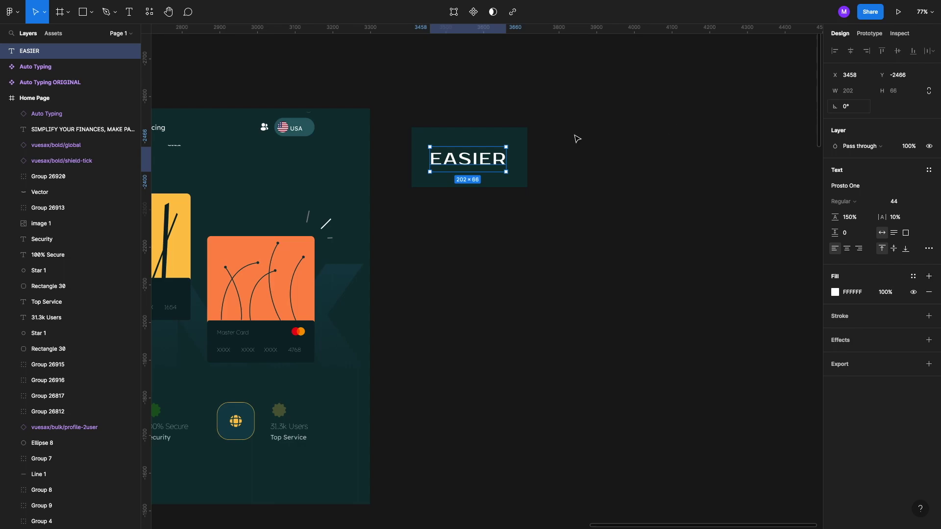
pyautogui.click(518, 142)
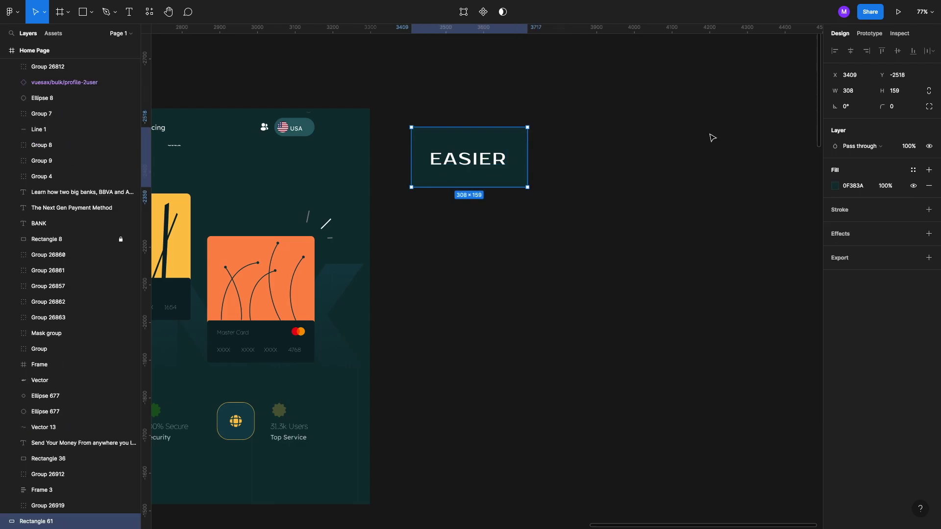
pyautogui.click(899, 97)
pyautogui.write('66')
pyautogui.press('Return')
pyautogui.click(860, 92)
pyautogui.write('2')
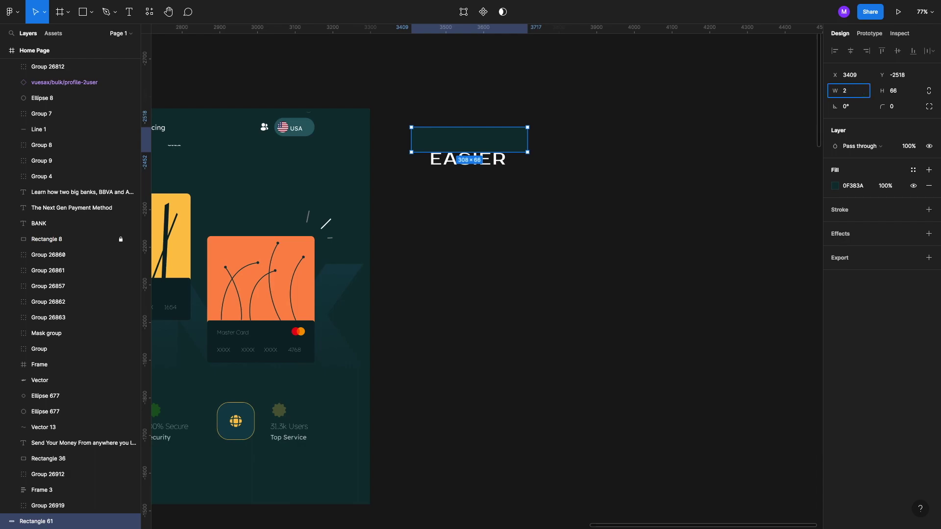
pyautogui.write('20')
pyautogui.press('Return')
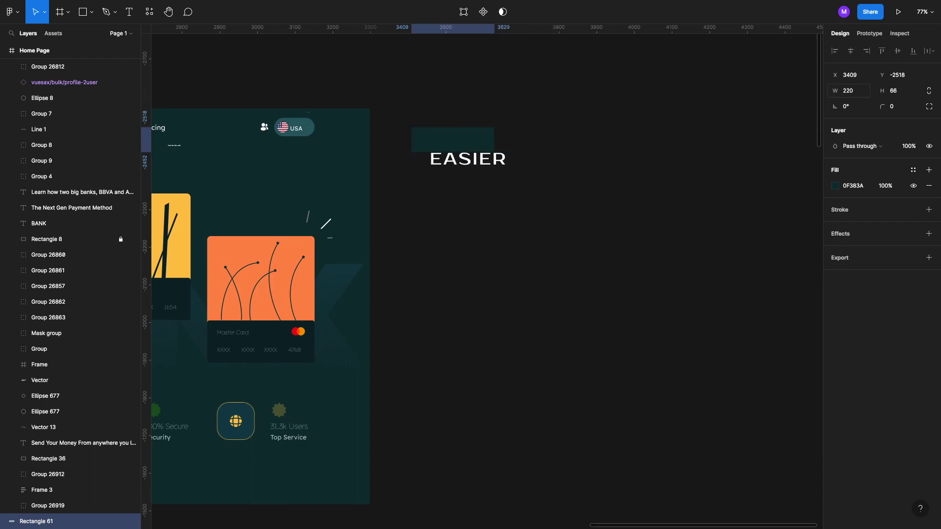
pyautogui.moveTo(437, 140); pyautogui.dragTo(451, 159)
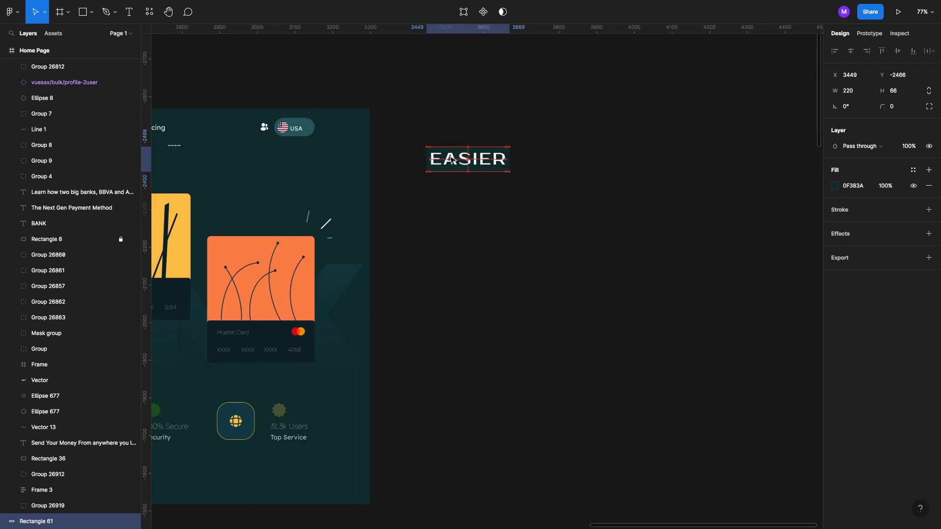
# Step: Narrow the green rectangle from both sides to about 37 wide so it covers only the letter E
pyautogui.scroll(5, 497, 139)
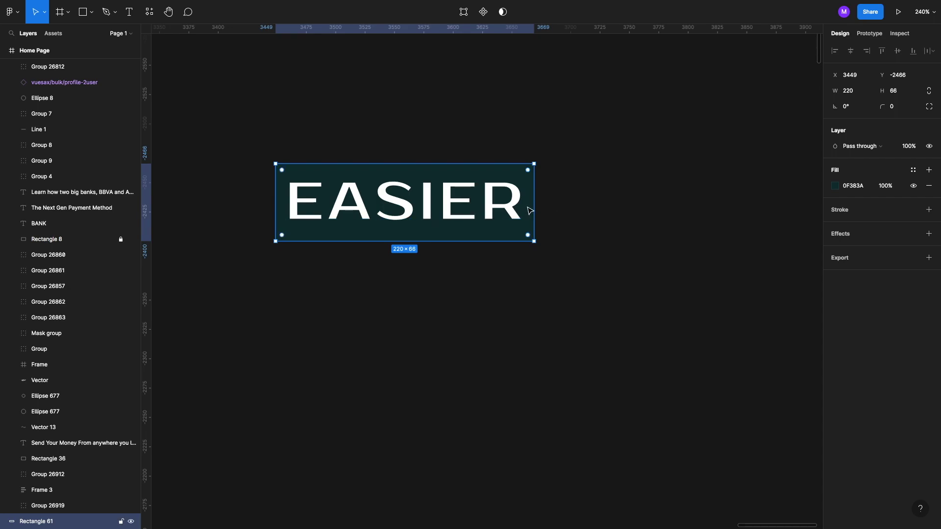
pyautogui.moveTo(530, 206); pyautogui.dragTo(325, 228)
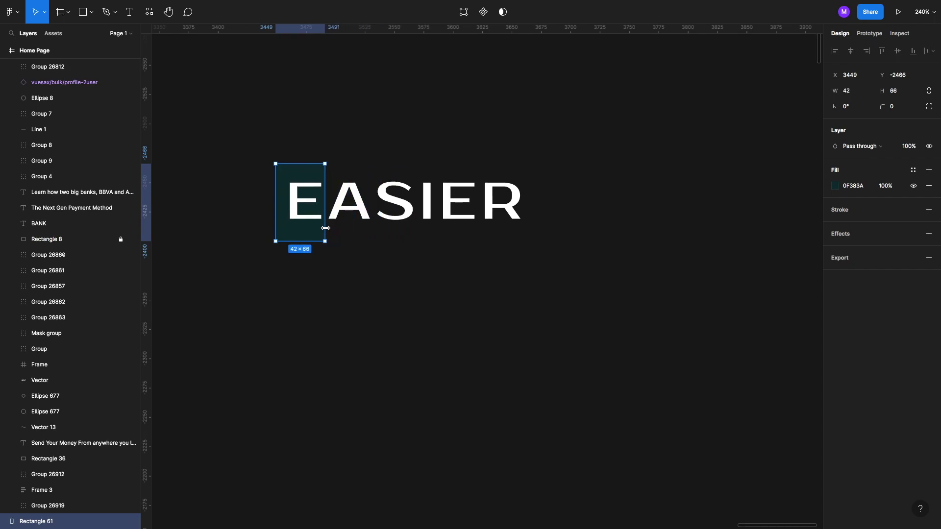
pyautogui.moveTo(326, 229); pyautogui.dragTo(326, 228)
pyautogui.moveTo(277, 221); pyautogui.dragTo(282, 221)
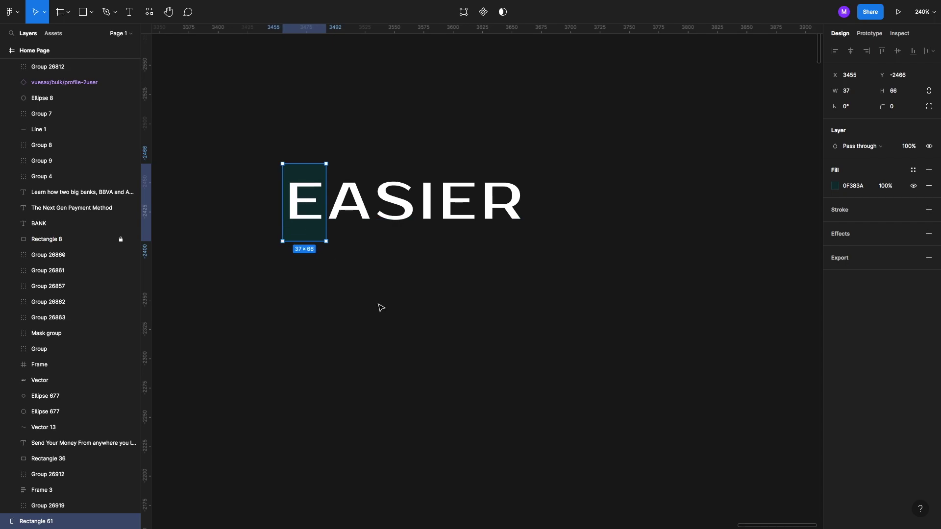
# Step: Mask the EASIER text with the narrow rectangle so that only its first letter shows
pyautogui.click(346, 273)
pyautogui.moveTo(271, 129); pyautogui.dragTo(387, 236)
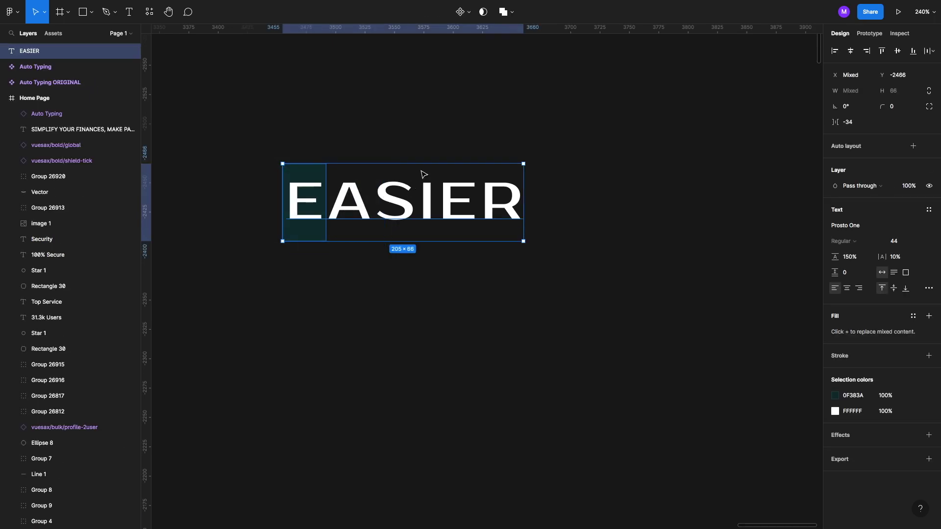
pyautogui.click(483, 15)
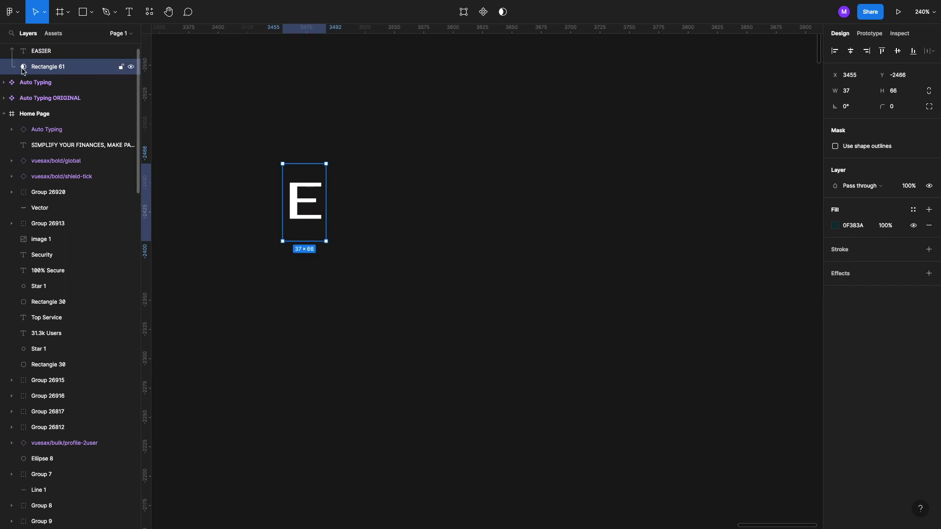
pyautogui.scroll(1, 25, 71)
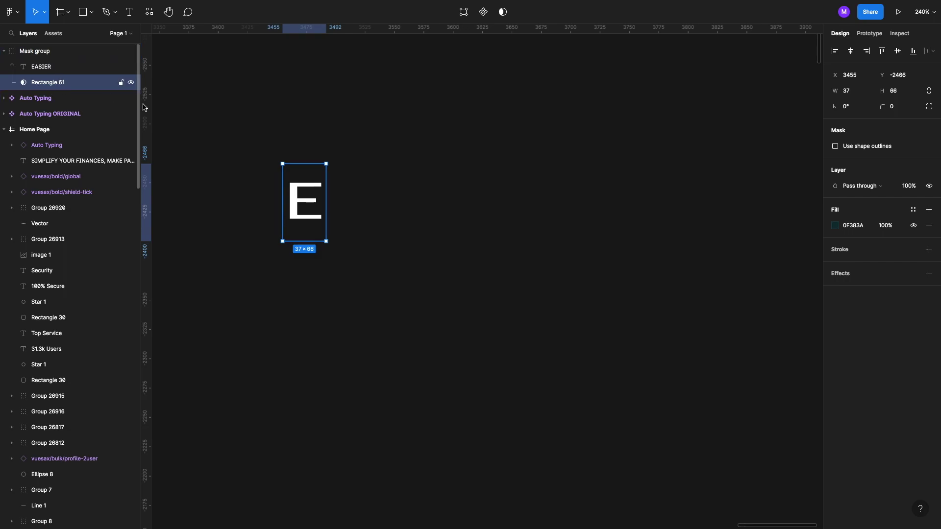
# Step: Try widening the mask rectangle to reveal more letters of EASIER, and undo the change
pyautogui.moveTo(326, 213); pyautogui.dragTo(425, 238)
pyautogui.hotkey('ctrl', 'z')
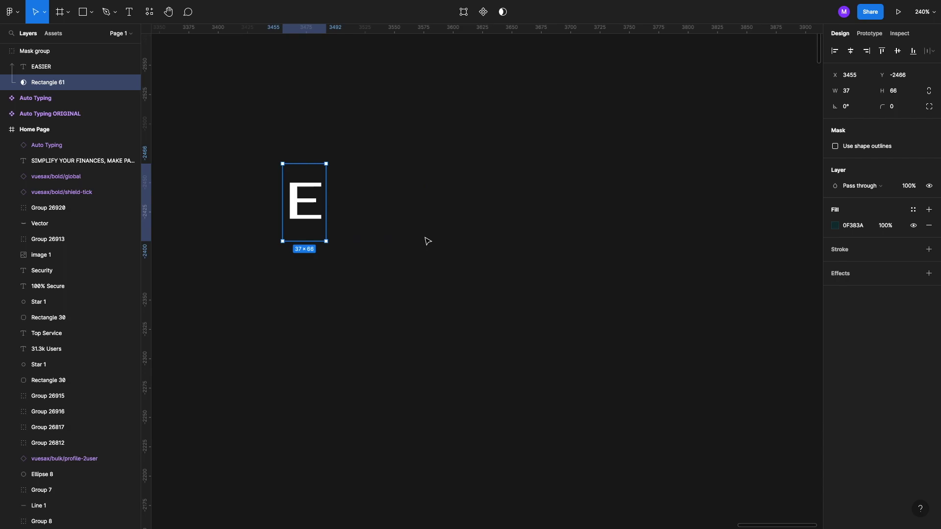
# Step: Draw a vertical line just beside the masked letter E and set its length to 66
pyautogui.click(419, 225)
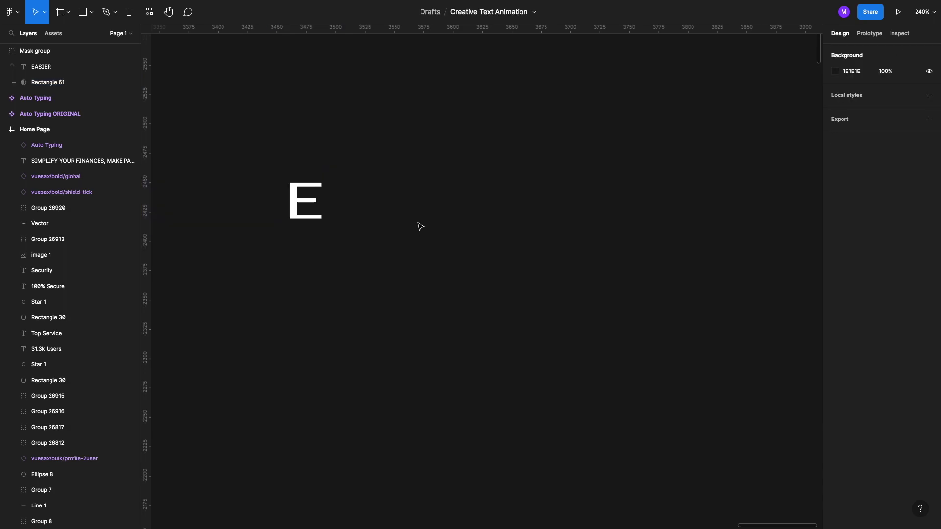
pyautogui.press('l')
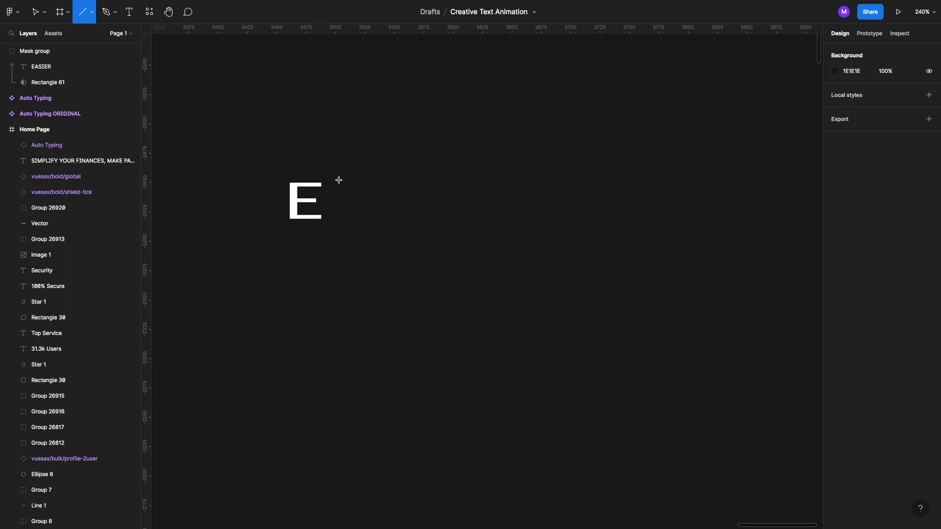
pyautogui.moveTo(338, 182); pyautogui.dragTo(337, 247)
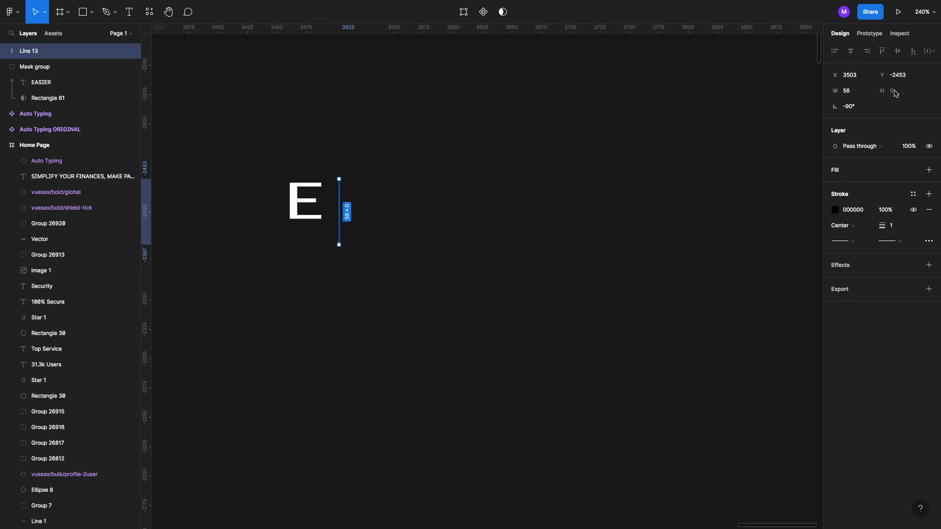
pyautogui.click(852, 94)
pyautogui.write('66')
pyautogui.press('Return')
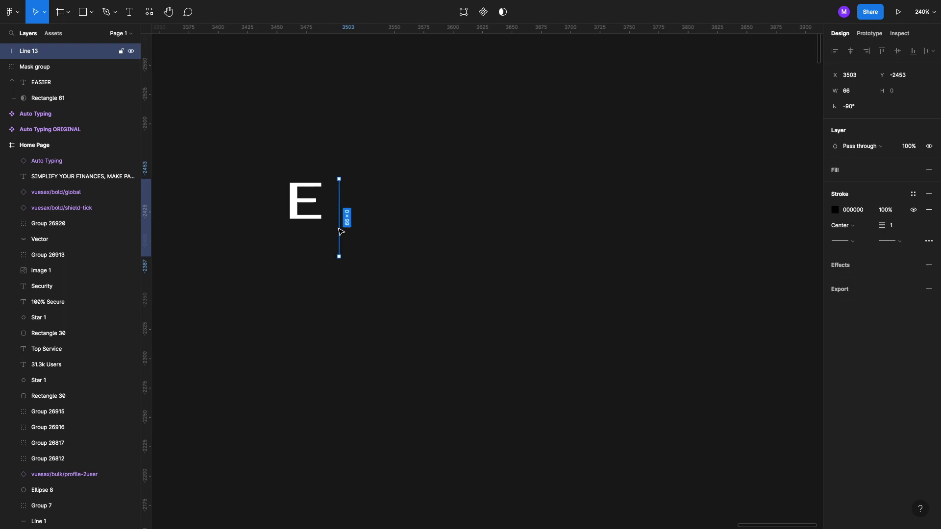
# Step: Align the vertical line and the masked E group by their right edges and tops
pyautogui.keyDown('shift'); pyautogui.click(309, 216); pyautogui.keyUp('shift')
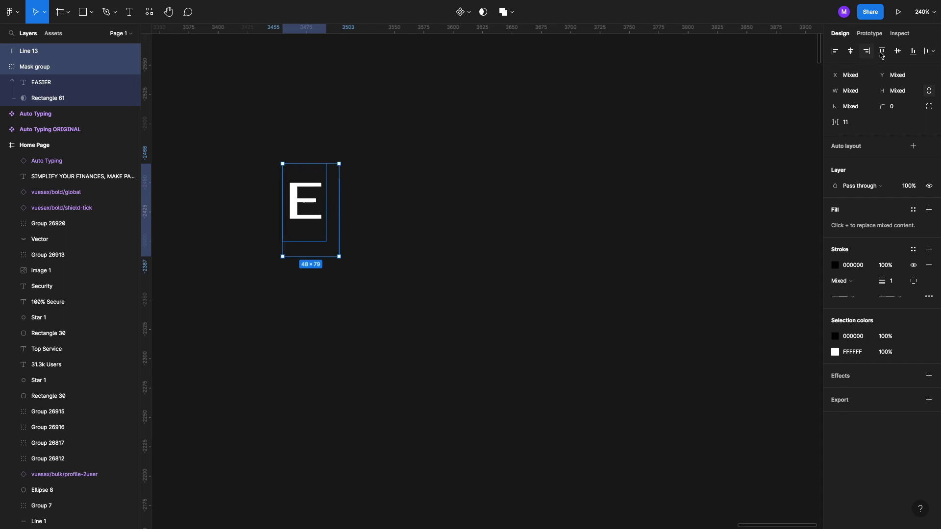
pyautogui.click(870, 52)
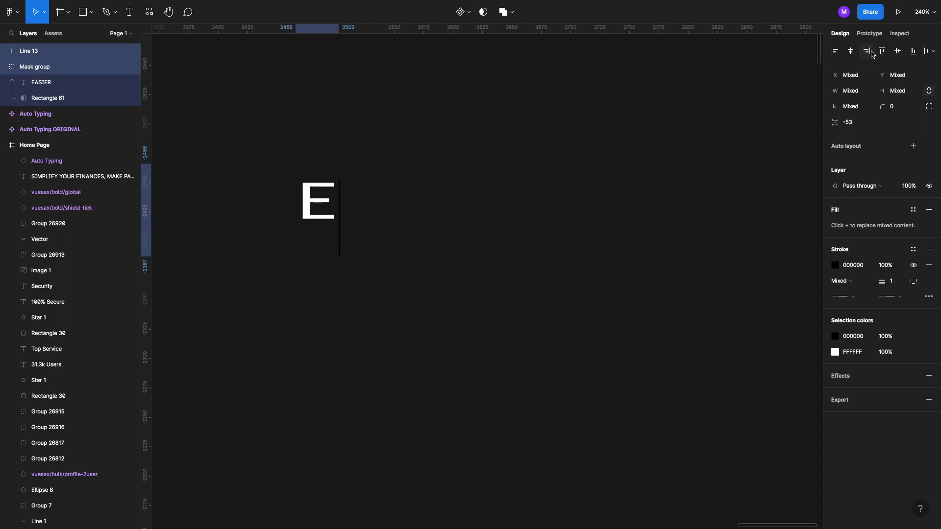
pyautogui.click(887, 54)
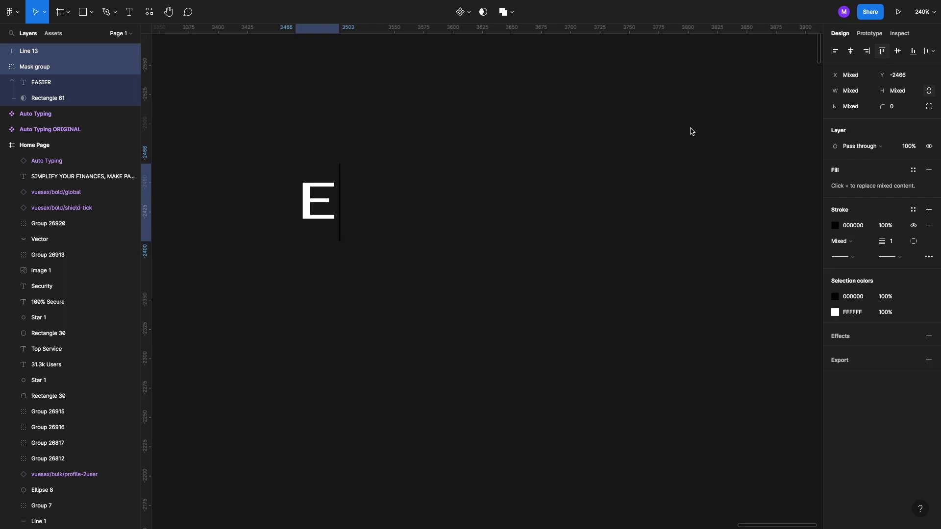
pyautogui.click(365, 189)
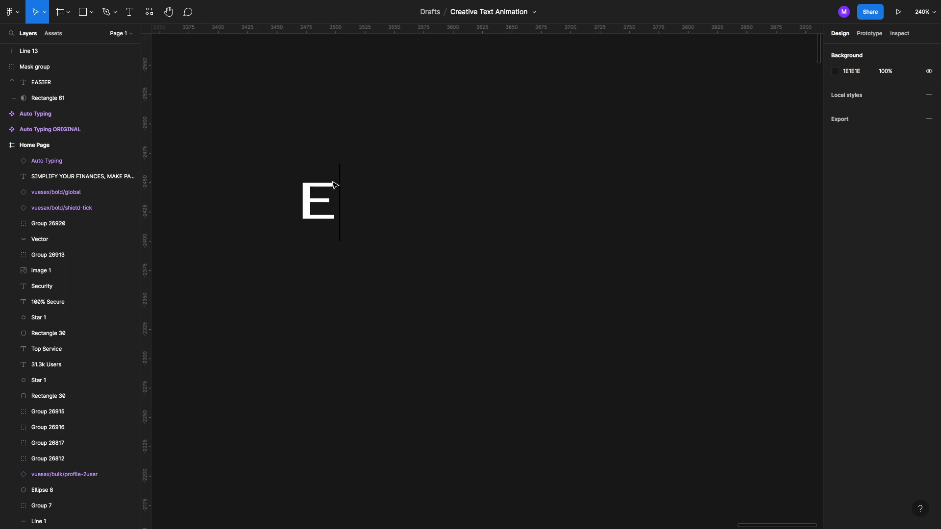
# Step: Turn the masked letter and the line together into one component named AUTO TYPING 1
pyautogui.moveTo(281, 141); pyautogui.dragTo(376, 264)
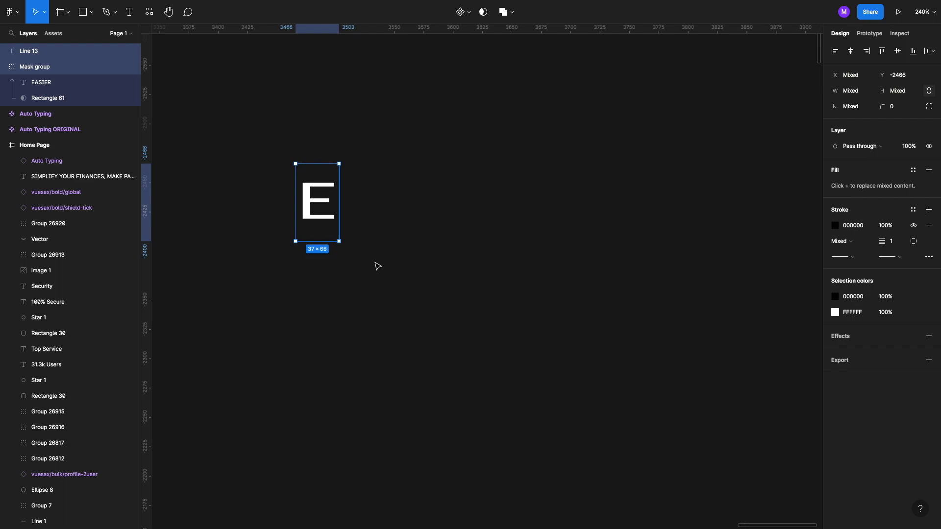
pyautogui.click(461, 13)
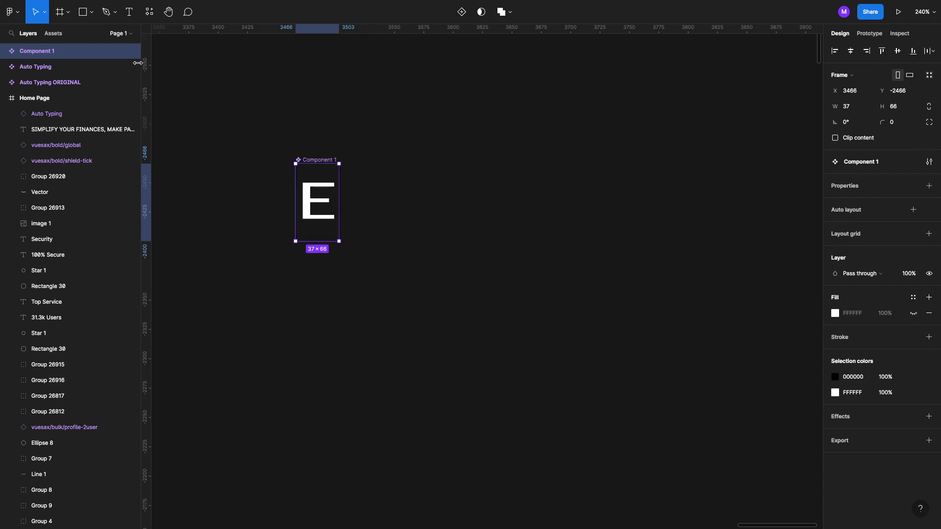
pyautogui.doubleClick(72, 48)
pyautogui.write('AUTO TYPING 1')
pyautogui.press('Return')
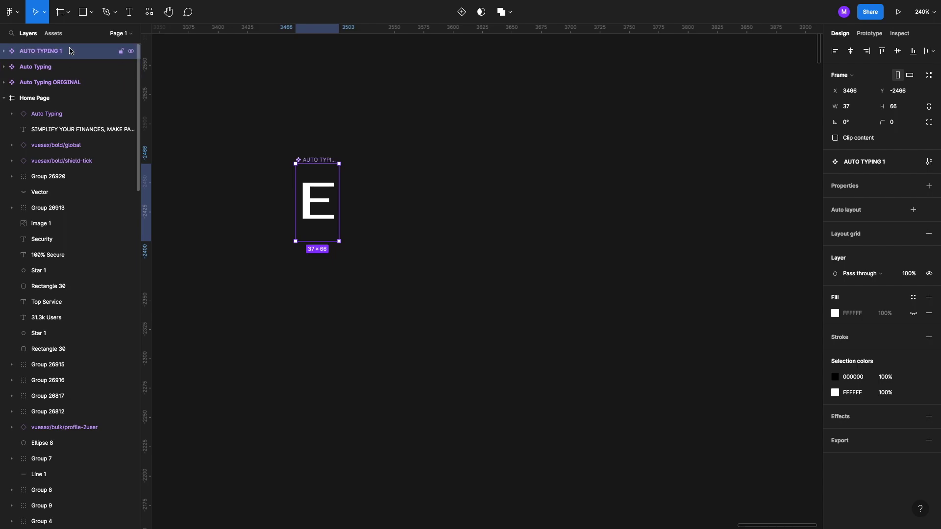
pyautogui.click(361, 201)
pyautogui.hscroll(2, 361, 201)
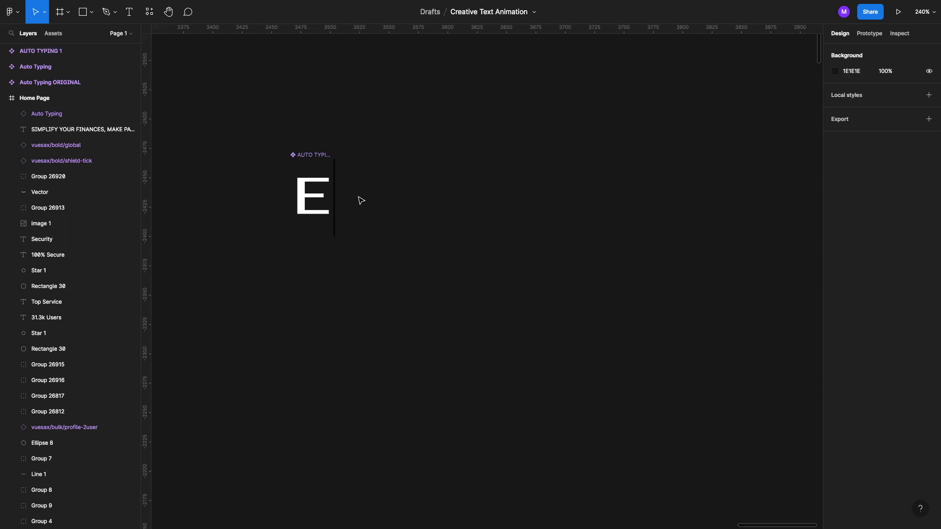
# Step: Add a second variant to the AUTO TYPING 1 component and enlarge the component set to 437 × 577
pyautogui.click(302, 189)
pyautogui.scroll(-5, 302, 189)
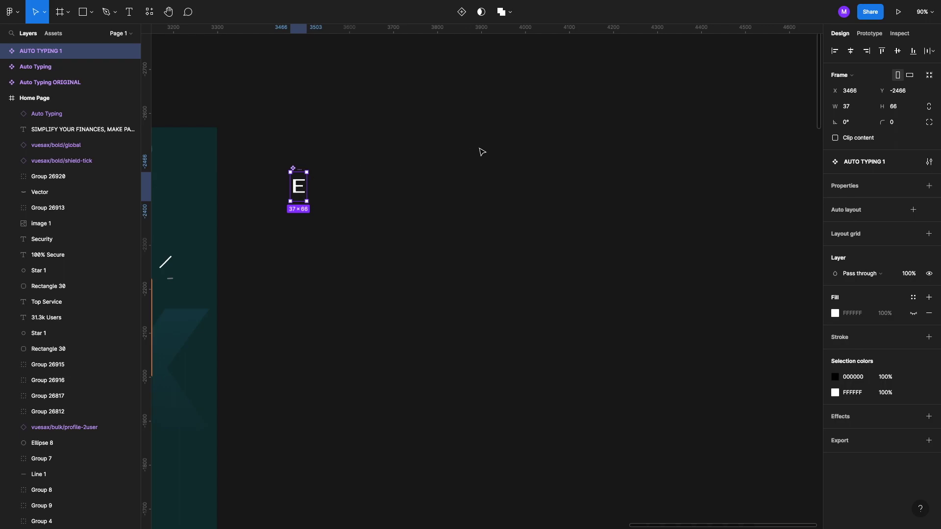
pyautogui.click(467, 17)
pyautogui.press('Escape')
pyautogui.press('BackSpace')
pyautogui.press('Return')
pyautogui.scroll(-4, 384, 214)
pyautogui.hscroll(-2, 385, 214)
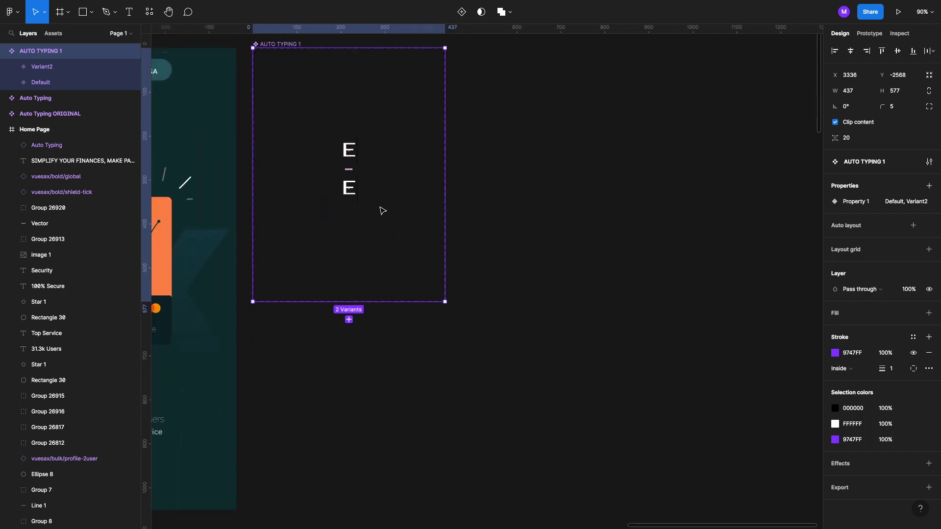
# Step: Add four more variants of the letter E below the second one, making six in the component set
pyautogui.click(351, 191)
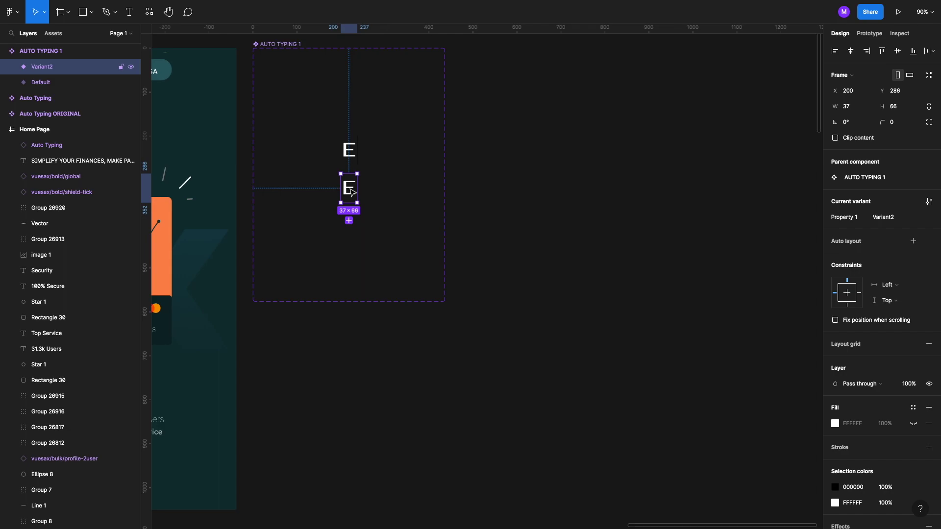
pyautogui.hotkey('ctrl', 'd')
pyautogui.hotkey('ctrl', 'd')
pyautogui.hotkey('ctrl', 'd')
pyautogui.hotkey('ctrl', 'd')
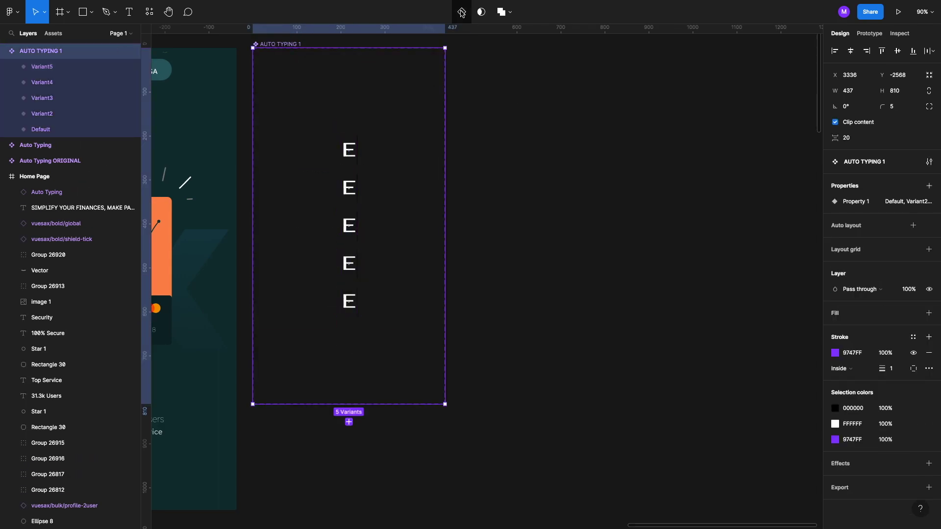
pyautogui.click(526, 241)
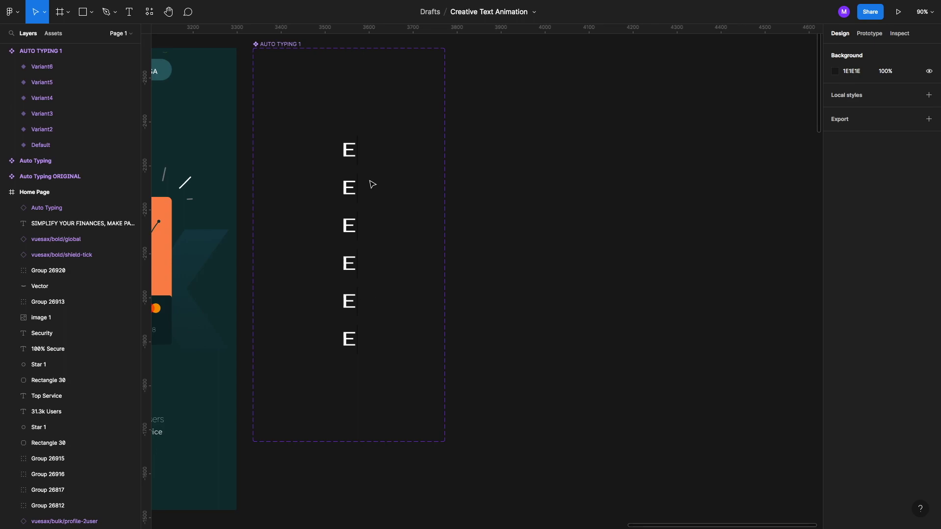
# Step: Change the stroke of the cursor line in the Default variant to white (FFFFFF)
pyautogui.scroll(3, 372, 184)
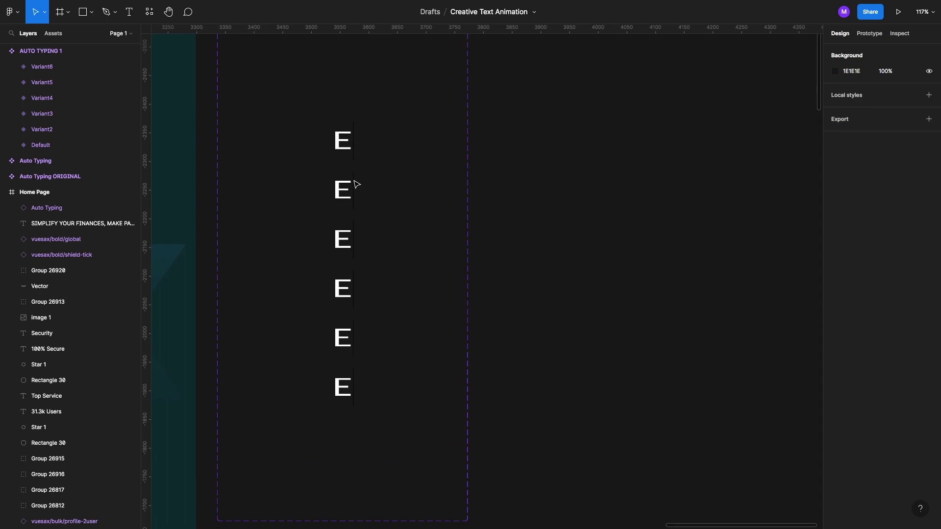
pyautogui.click(335, 191)
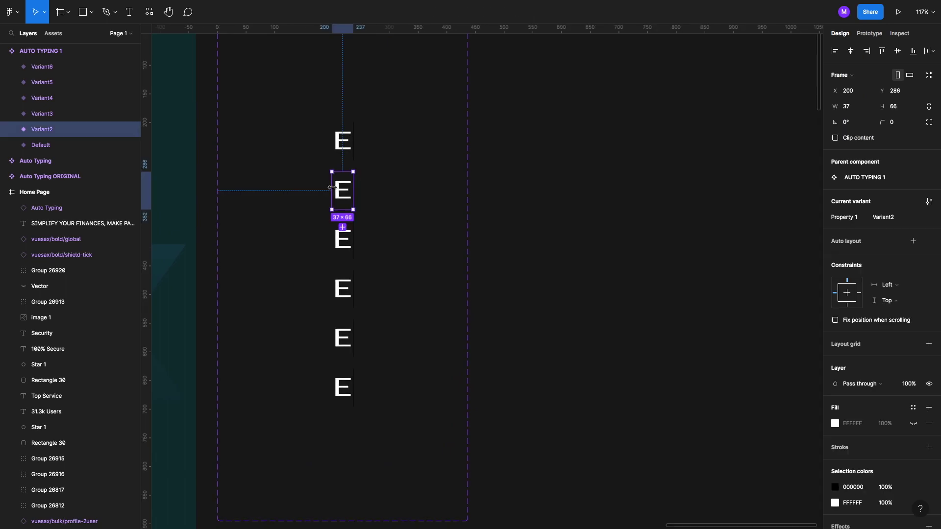
pyautogui.click(355, 152)
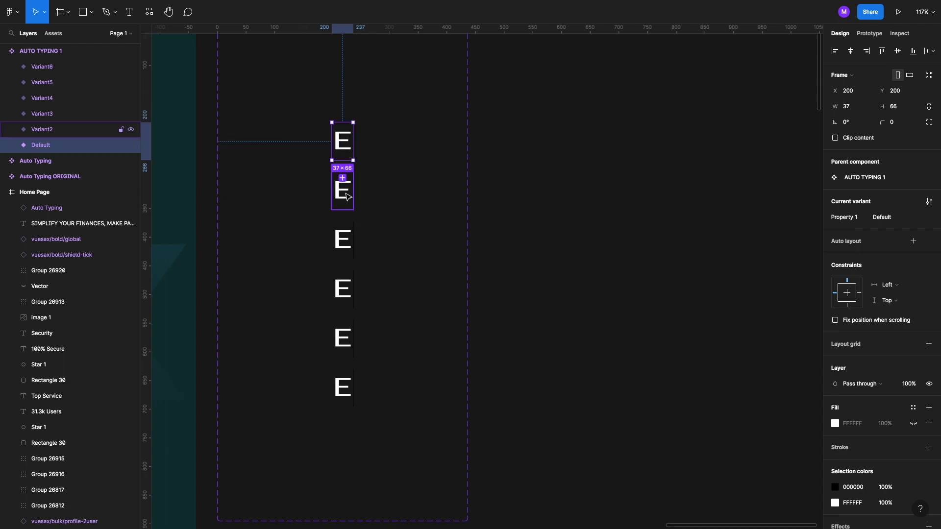
pyautogui.scroll(1, 382, 220)
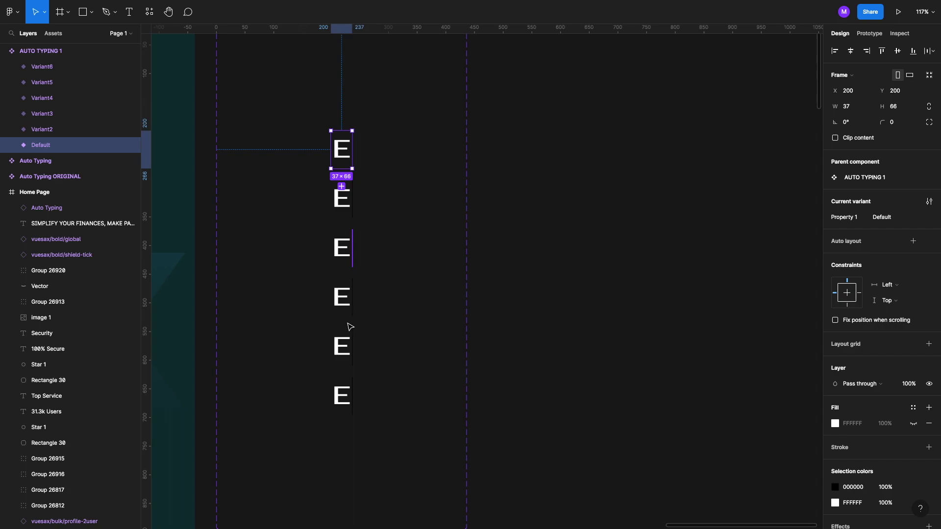
pyautogui.scroll(3, 360, 144)
pyautogui.click(349, 156)
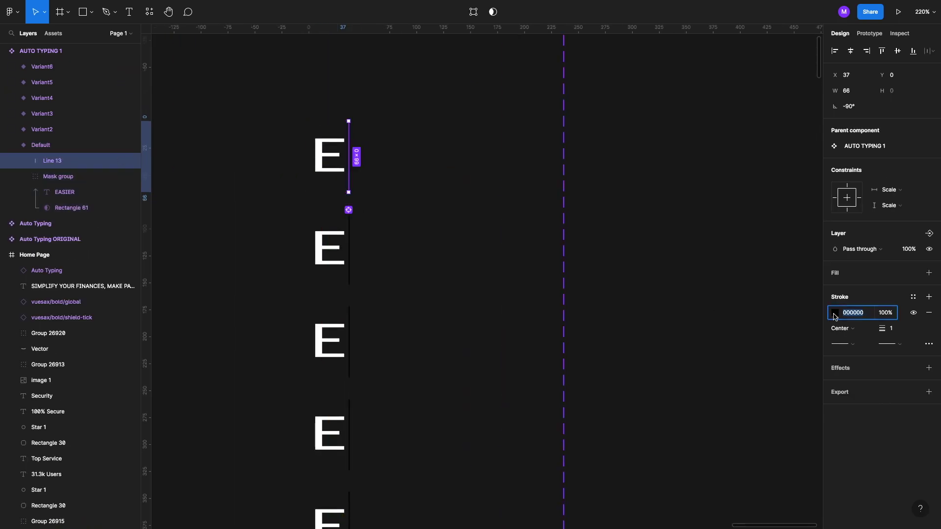
pyautogui.click(619, 227)
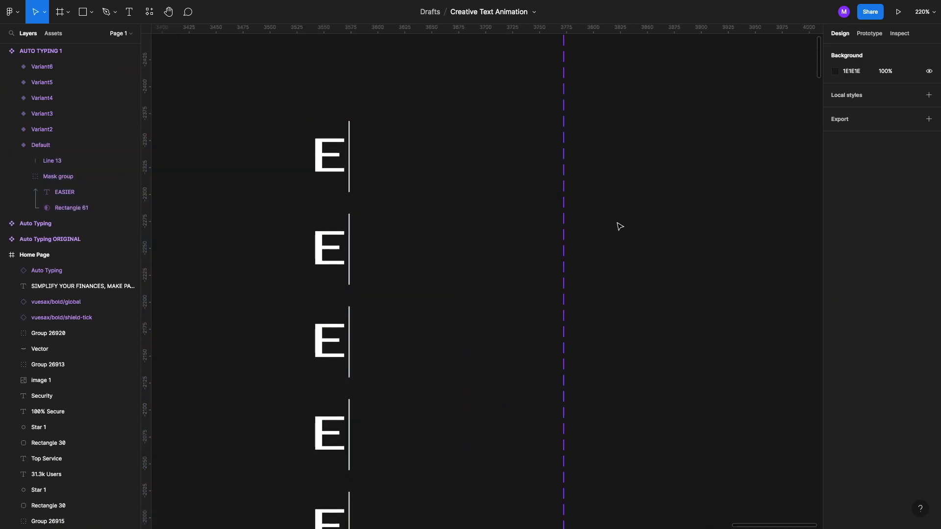
# Step: Extend the mask rectangle and cursor line of Variant2 together to a width of 79 so that EA shows
pyautogui.click(331, 255)
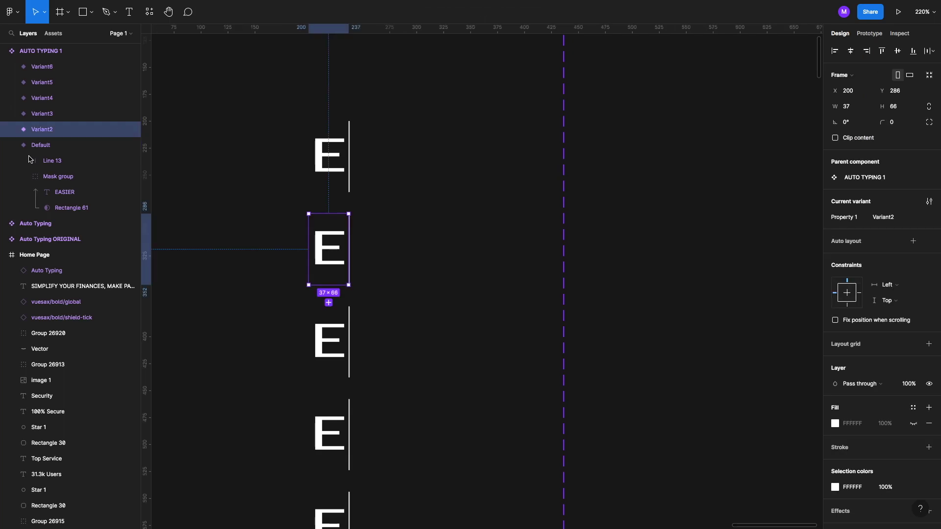
pyautogui.click(12, 130)
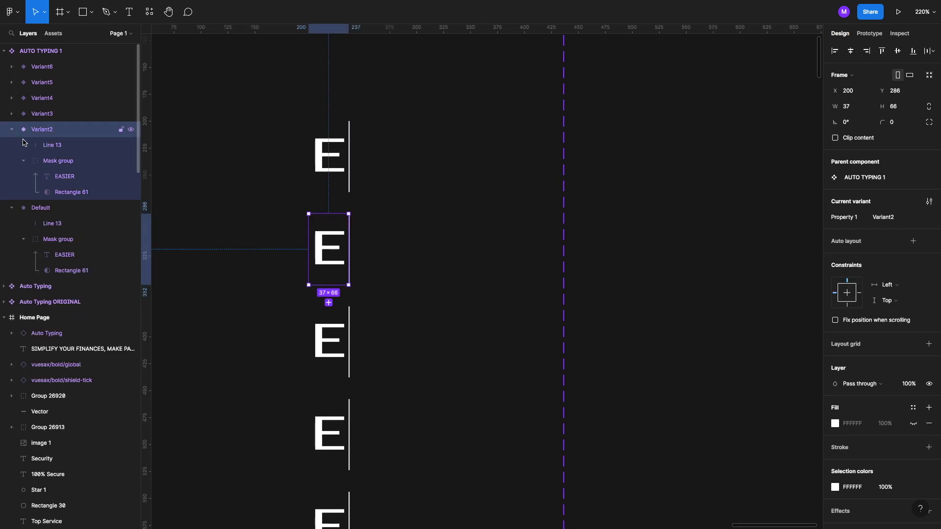
pyautogui.click(96, 151)
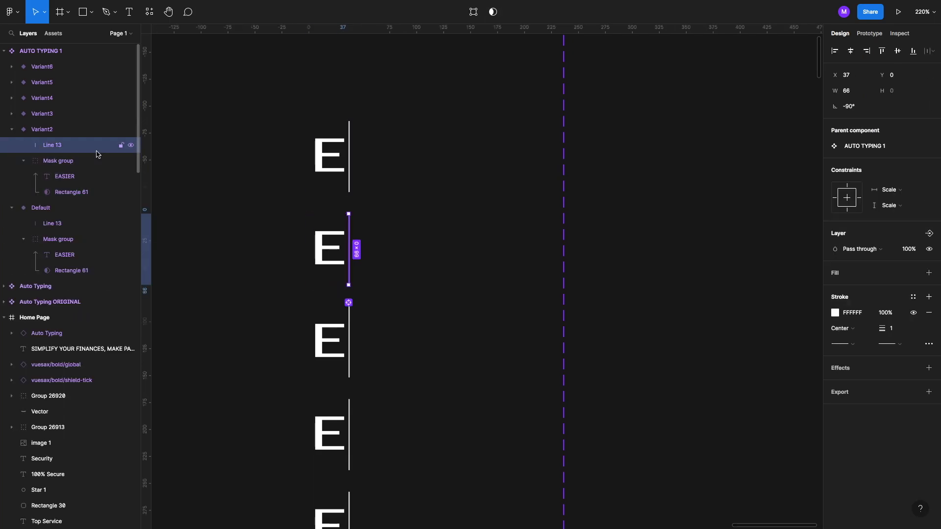
pyautogui.keyDown('shift'); pyautogui.click(98, 198); pyautogui.keyUp('shift')
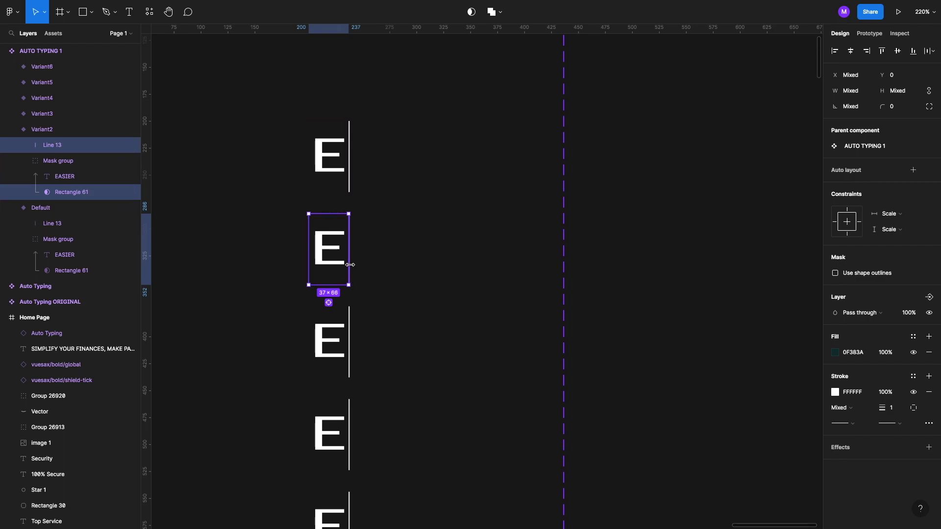
pyautogui.moveTo(352, 264); pyautogui.dragTo(393, 271)
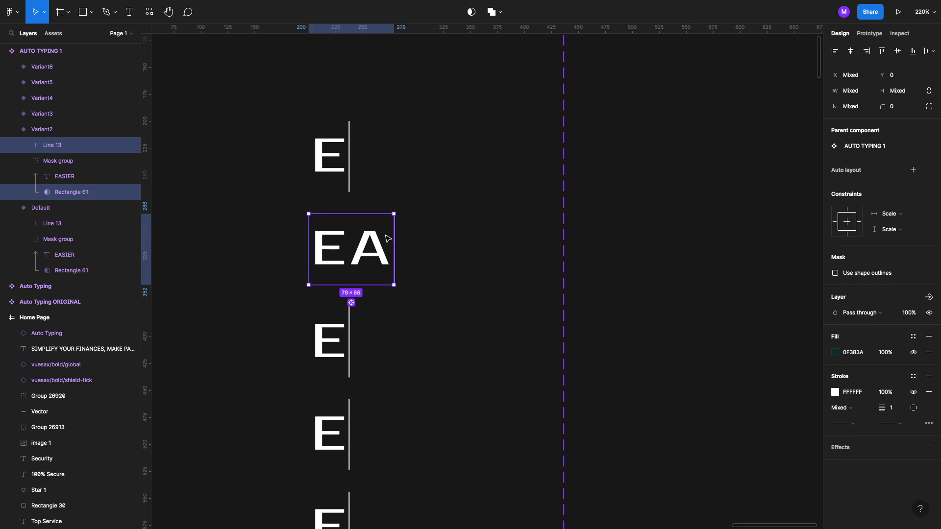
# Step: Extend the mask rectangles and cursor lines of Variant3 and Variant4 to reveal EAS and EASI
pyautogui.scroll(-3, 388, 239)
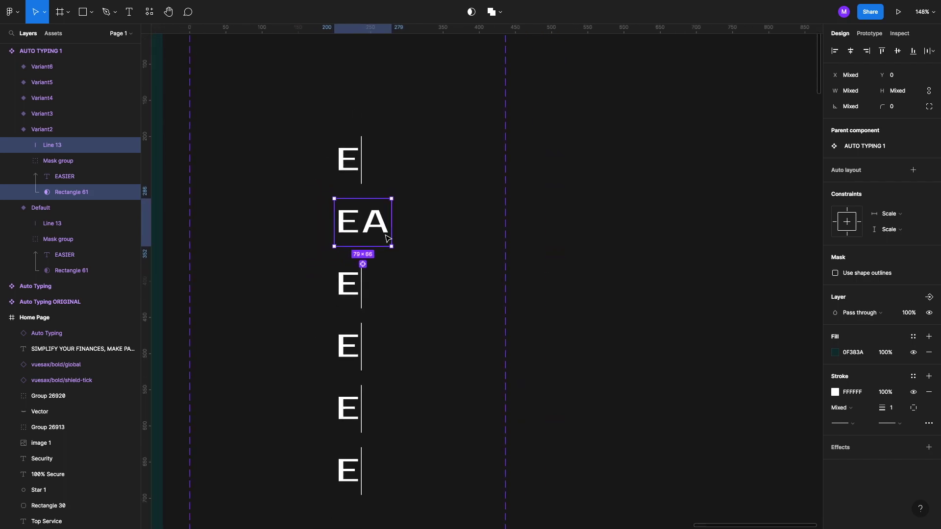
pyautogui.scroll(-1, 388, 238)
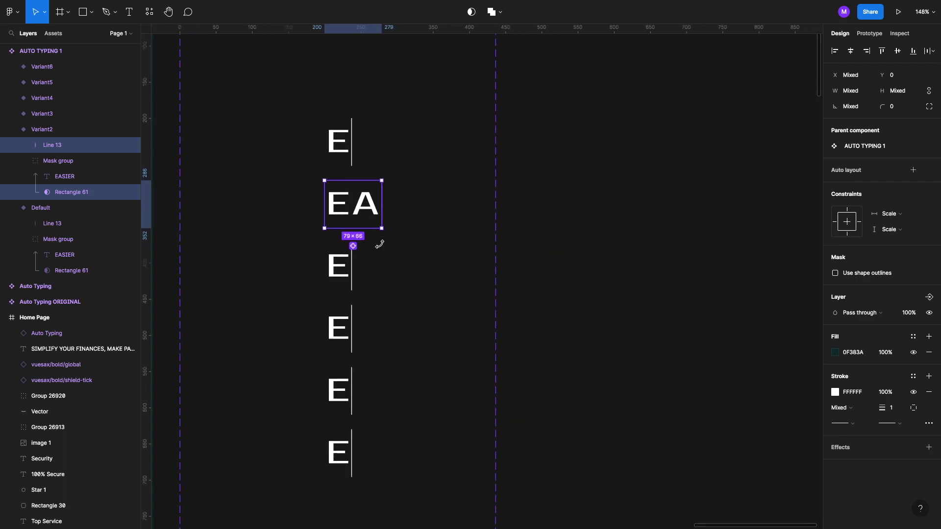
pyautogui.click(353, 280)
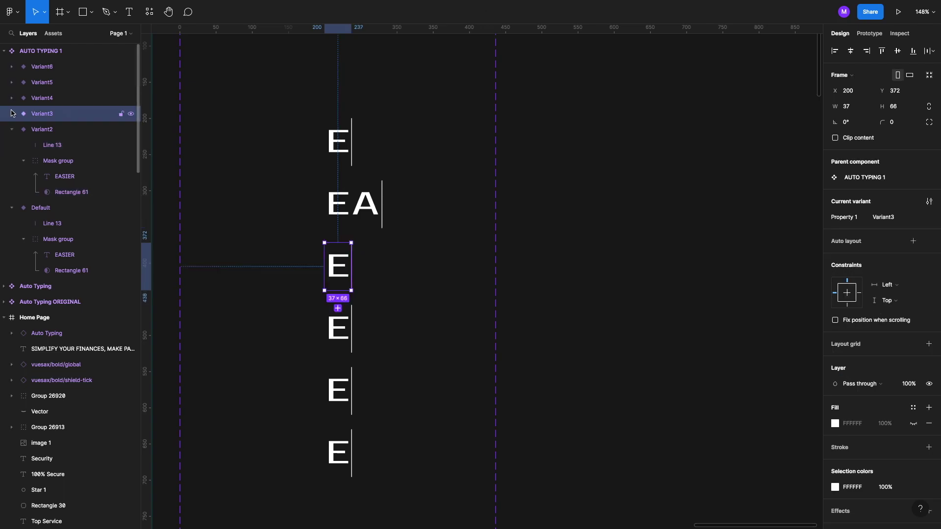
pyautogui.moveTo(352, 274); pyautogui.dragTo(409, 275)
pyautogui.click(343, 333)
pyautogui.moveTo(352, 333); pyautogui.dragTo(421, 333)
# Step: Extend the mask and cursor line of Variant5 to reveal EASIE, and those of Variant6 to a width of 210 for EASIER
pyautogui.click(351, 392)
pyautogui.keyDown('shift'); pyautogui.click(98, 143); pyautogui.keyUp('shift')
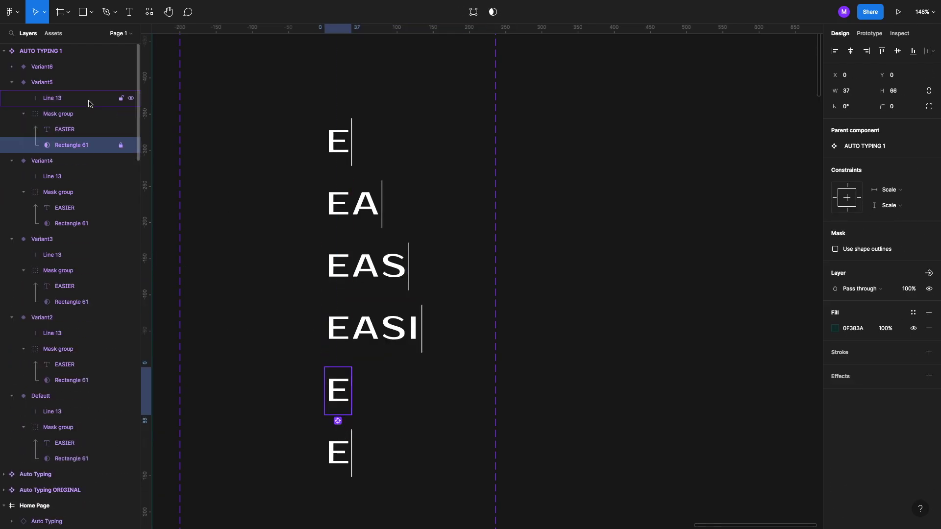
pyautogui.moveTo(351, 392); pyautogui.dragTo(447, 392)
pyautogui.click(364, 456)
pyautogui.moveTo(351, 453); pyautogui.dragTo(474, 453)
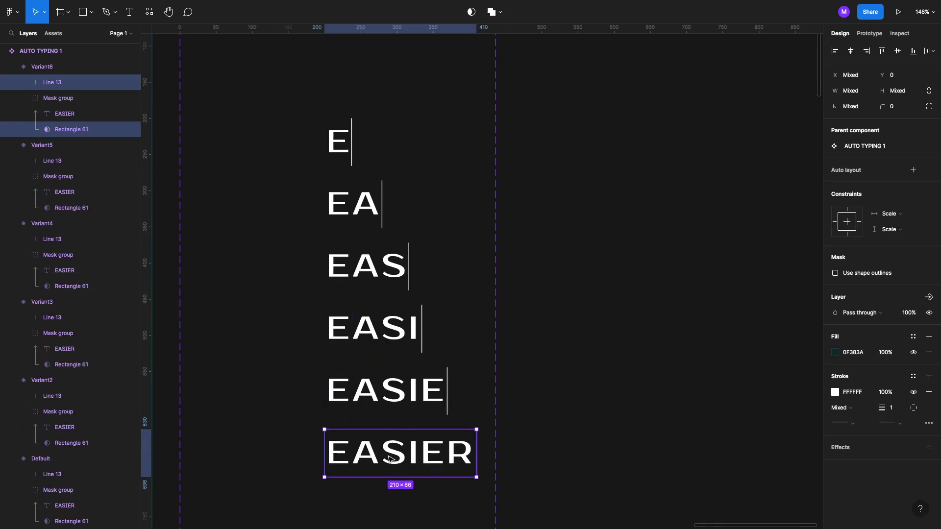
pyautogui.click(529, 477)
pyautogui.scroll(-5, 529, 477)
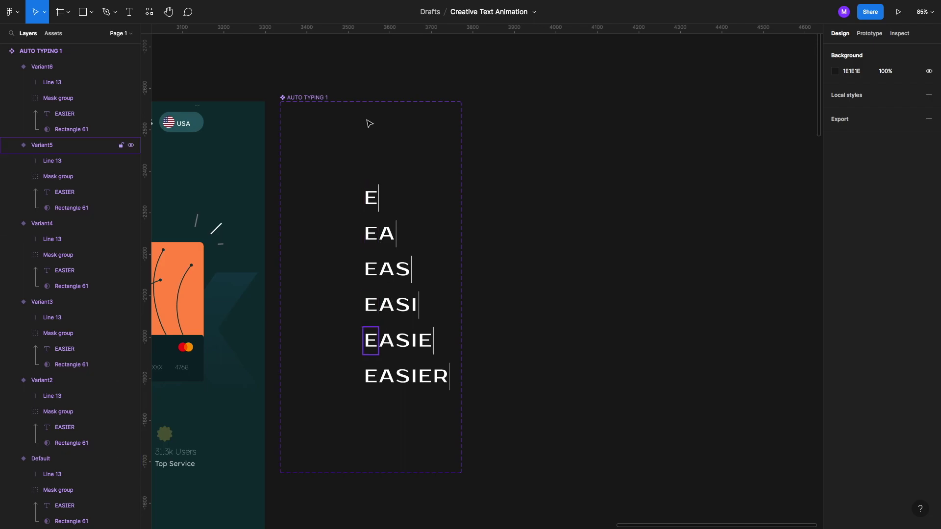
pyautogui.click(399, 346)
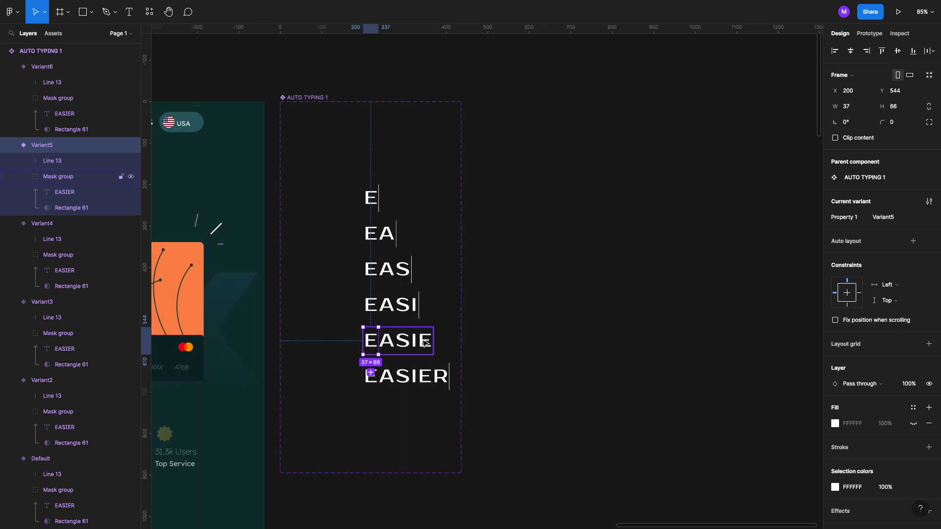
pyautogui.click(424, 342)
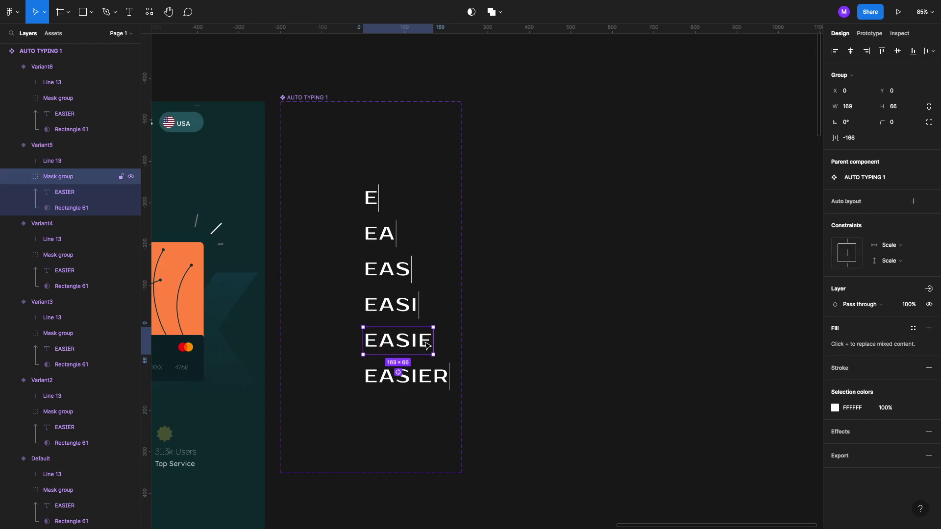
pyautogui.hotkey('ctrl', 'd')
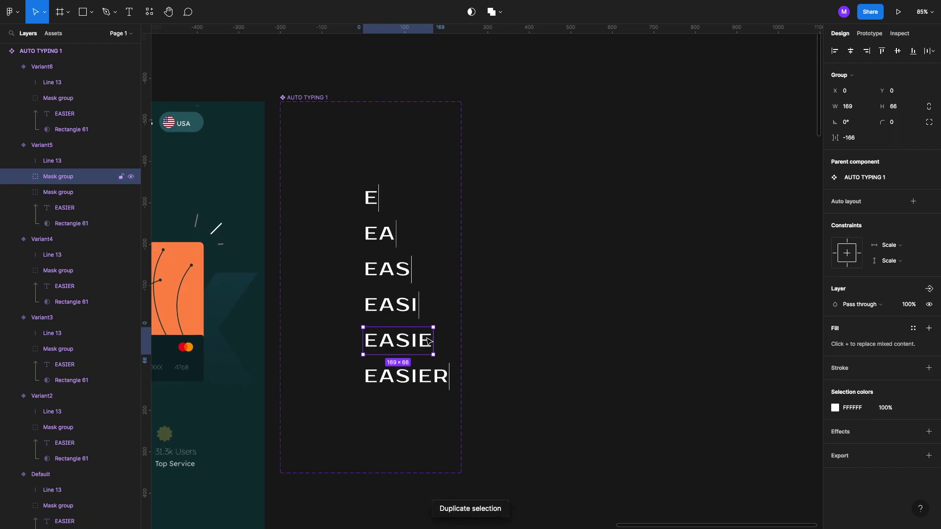
pyautogui.hotkey('ctrl', 'z')
pyautogui.press('Escape')
pyautogui.hotkey('ctrl', 'z')
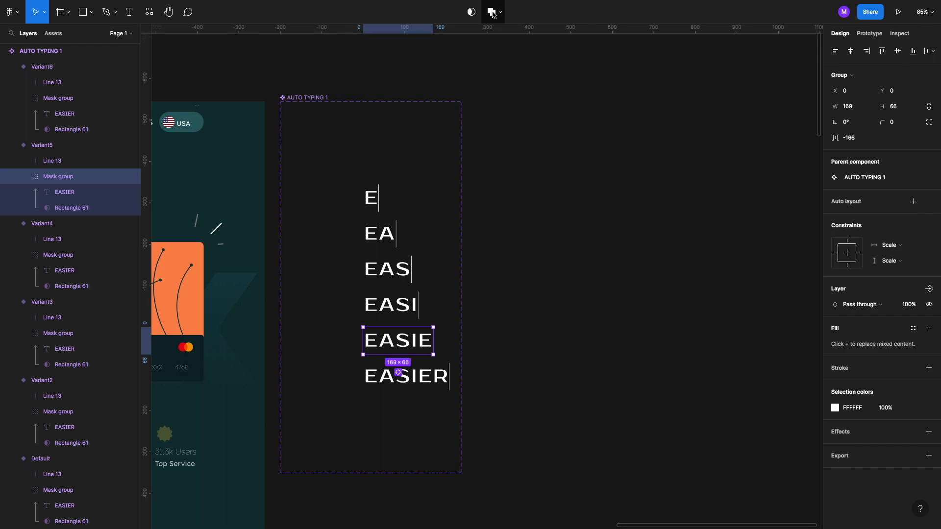
# Step: Duplicate the EASIE, EASI, EAS, EA and E variants in that order below the EASIER variant to form the deleting sequence
pyautogui.press('Escape')
pyautogui.hotkey('ctrl', 'd')
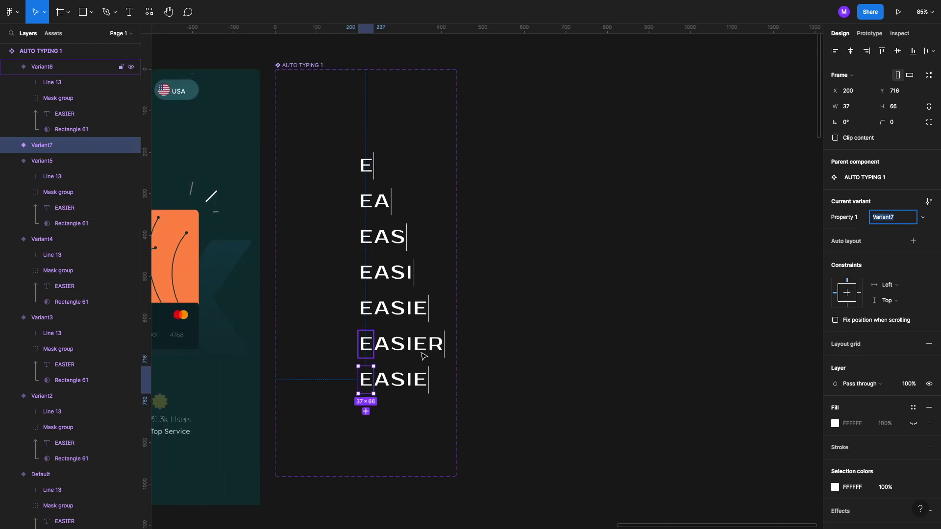
pyautogui.click(59, 240)
pyautogui.hotkey('ctrl', 'd')
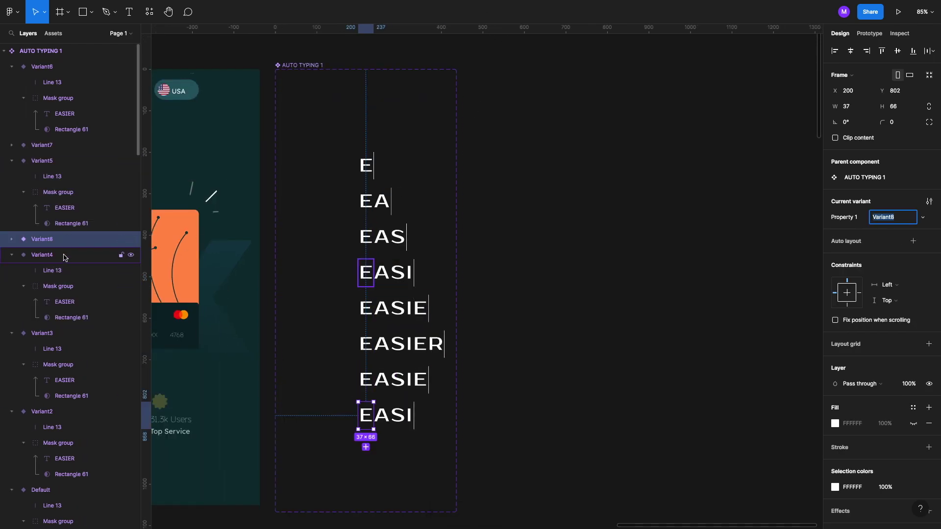
pyautogui.click(42, 317)
pyautogui.hotkey('ctrl', 'd')
pyautogui.click(41, 396)
pyautogui.hotkey('ctrl', 'd')
pyautogui.click(41, 474)
pyautogui.hotkey('ctrl', 'd')
pyautogui.scroll(-3, 449, 301)
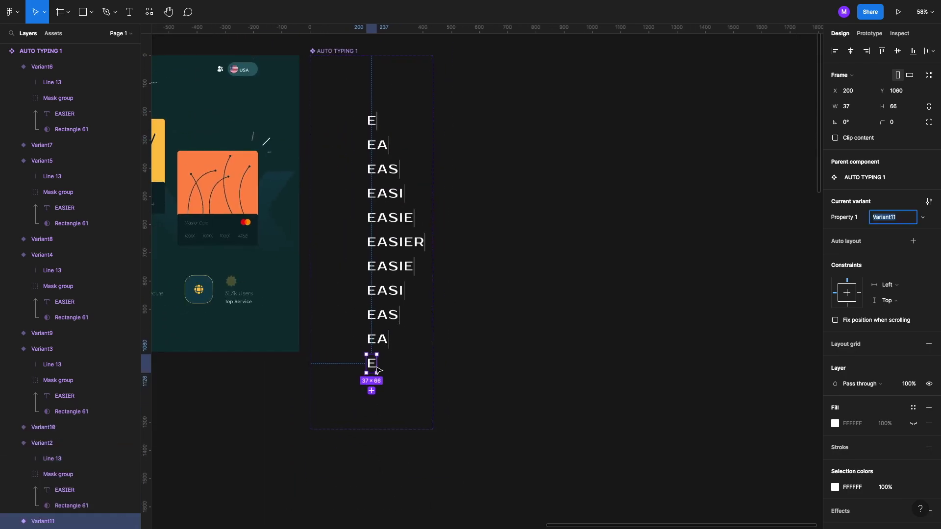
pyautogui.press('Escape')
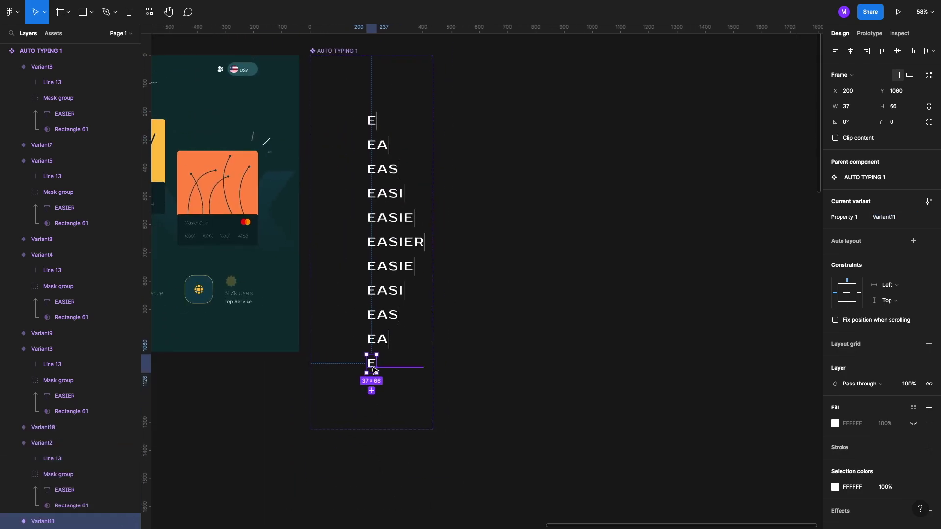
# Step: Add another variant below the last E and widen its mask rectangle and cursor line to 326 to reveal the whole word
pyautogui.click(371, 391)
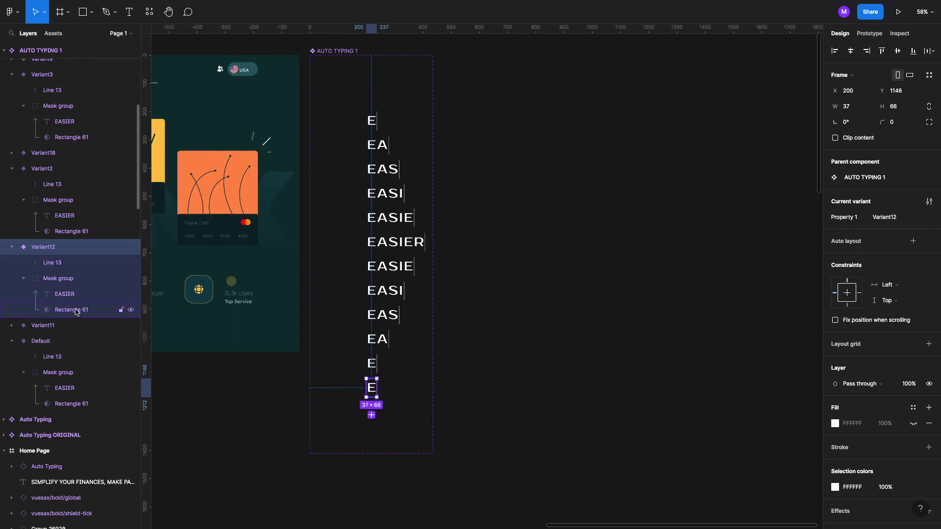
pyautogui.click(76, 309)
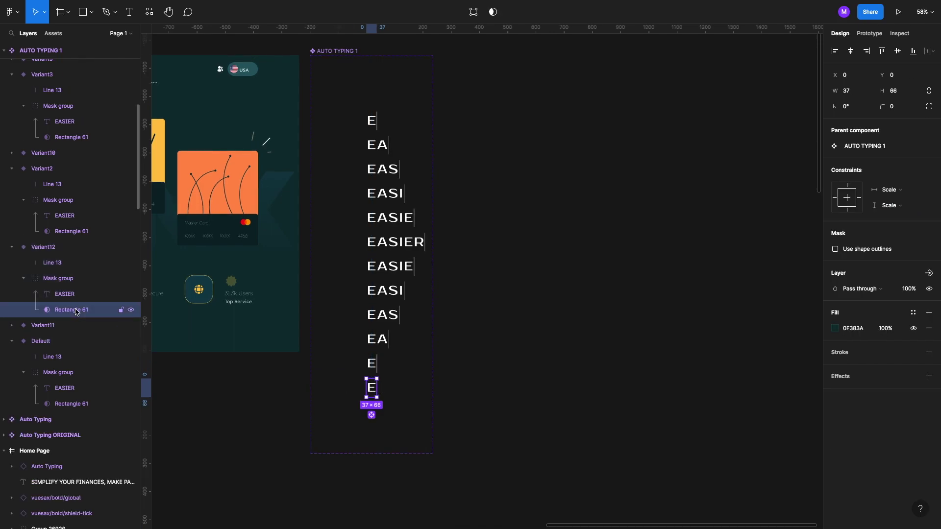
pyautogui.keyDown('shift'); pyautogui.click(80, 263); pyautogui.keyUp('shift')
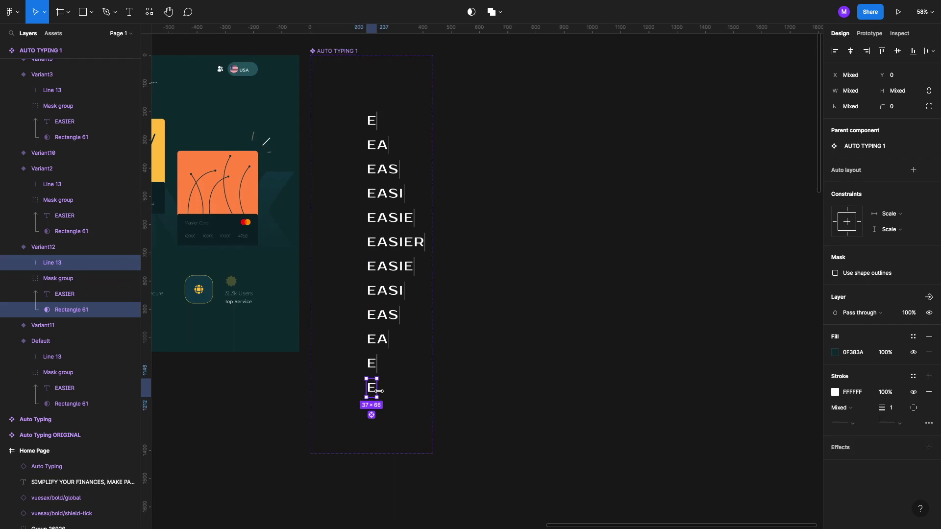
pyautogui.moveTo(470, 388); pyautogui.dragTo(510, 405)
pyautogui.moveTo(493, 404); pyautogui.dragTo(458, 395)
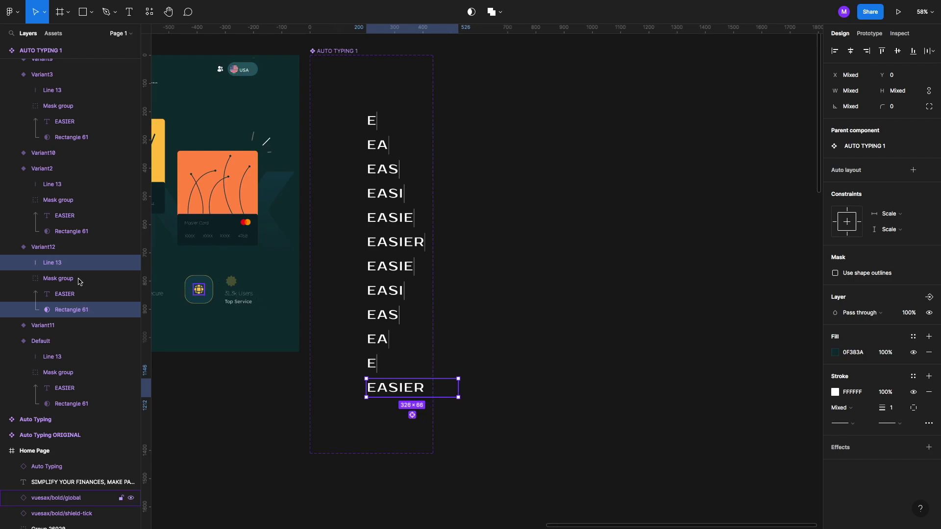
# Step: Change the text of the Variant12 layer from EASIER to FASTER
pyautogui.click(65, 294)
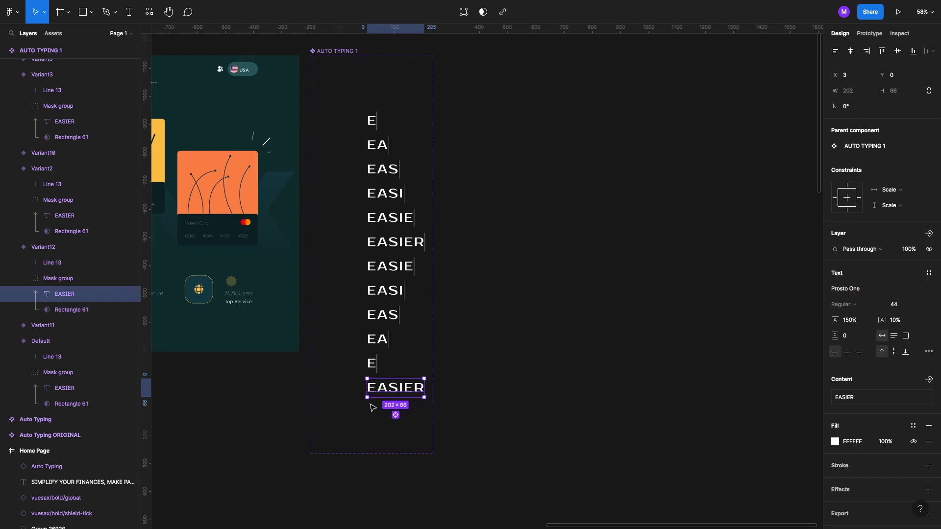
pyautogui.doubleClick(393, 389)
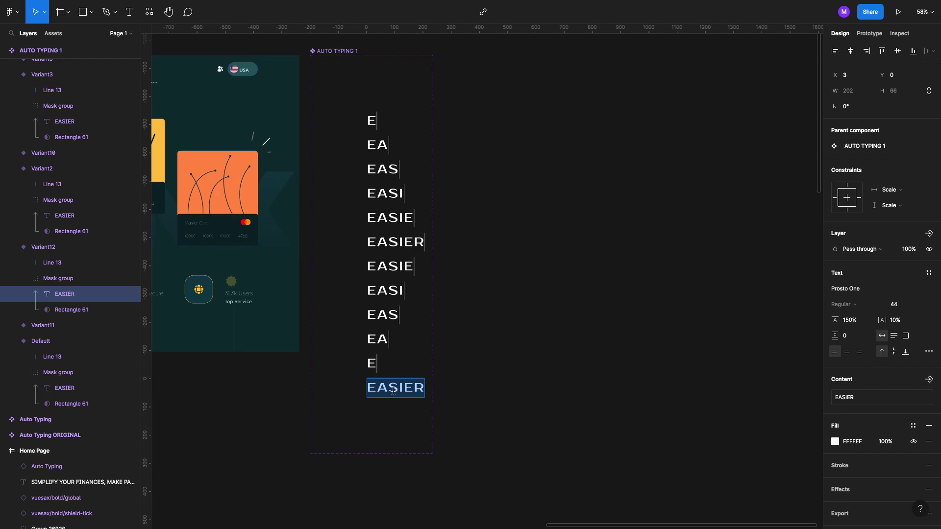
pyautogui.write('FASTER')
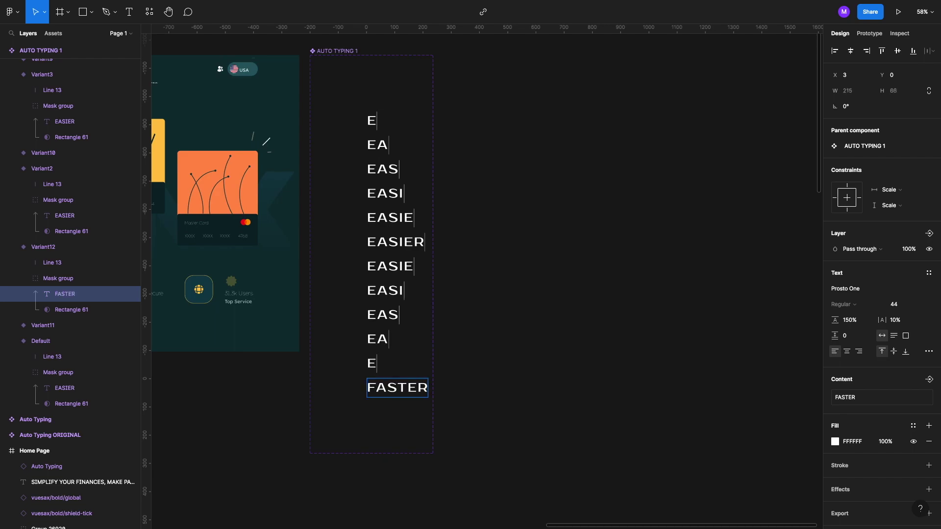
# Step: Narrow the mask rectangle and cursor line of Variant12 together to a width of 35 so that only F shows
pyautogui.click(51, 263)
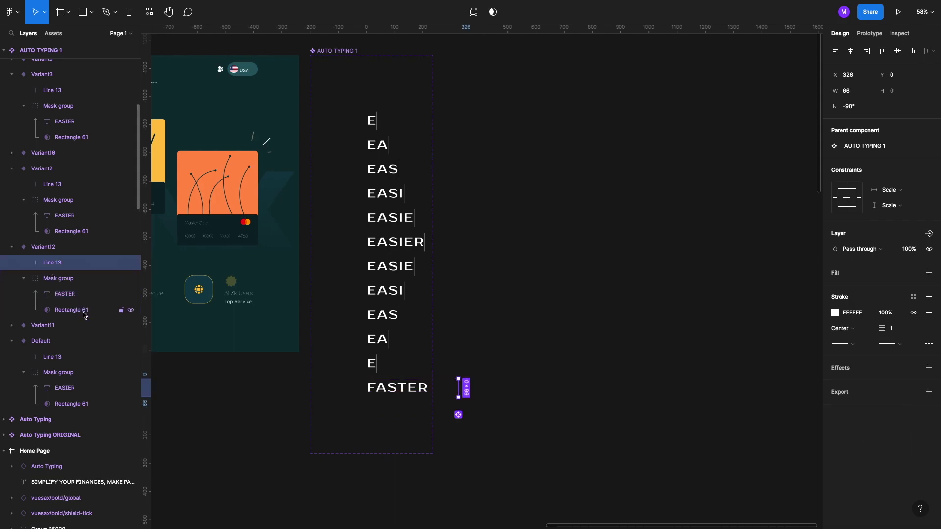
pyautogui.keyDown('shift'); pyautogui.click(85, 315); pyautogui.keyUp('shift')
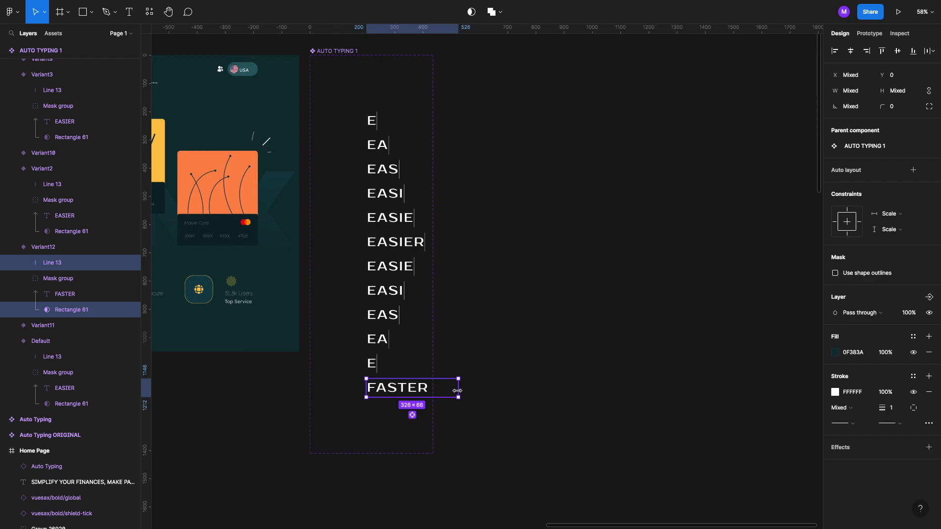
pyautogui.moveTo(457, 390); pyautogui.dragTo(376, 398)
pyautogui.scroll(10, 376, 397)
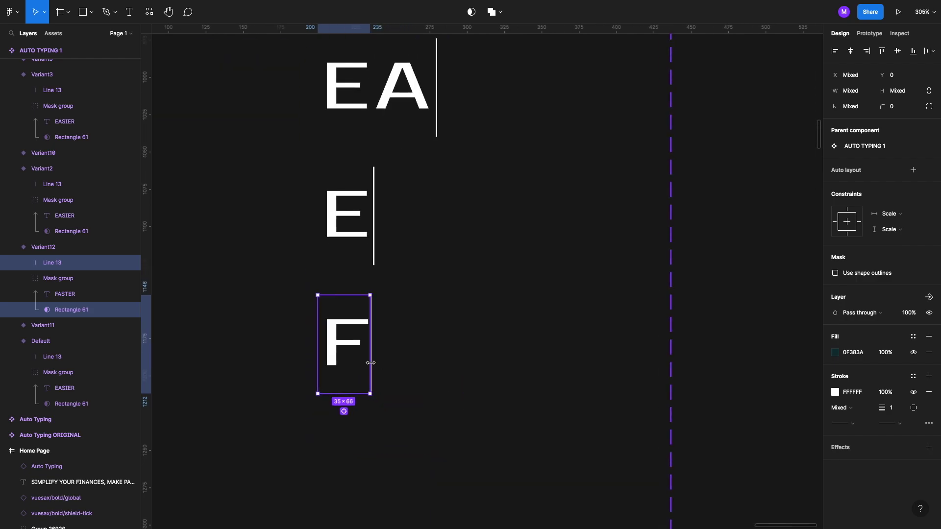
pyautogui.click(451, 333)
pyautogui.scroll(-8, 449, 321)
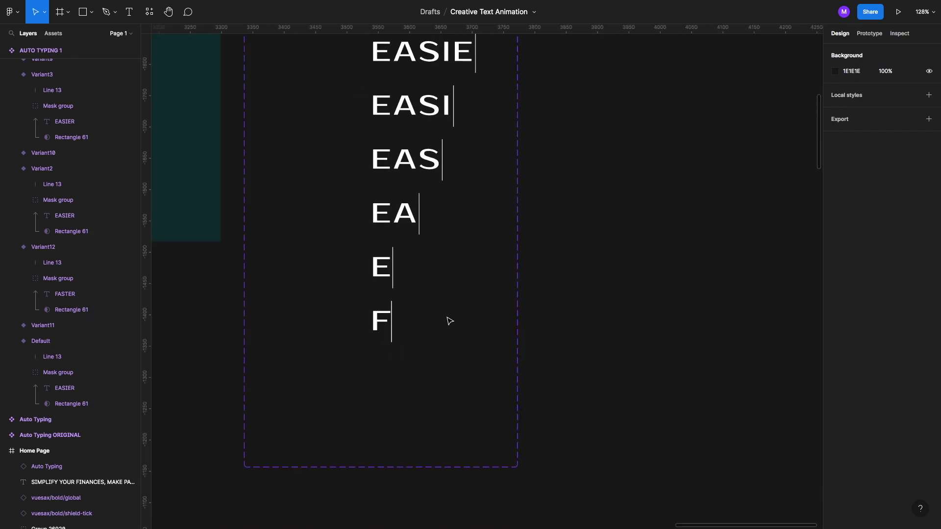
# Step: Duplicate the F variant five times below itself in the AUTO TYPING 1 component set
pyautogui.click(368, 321)
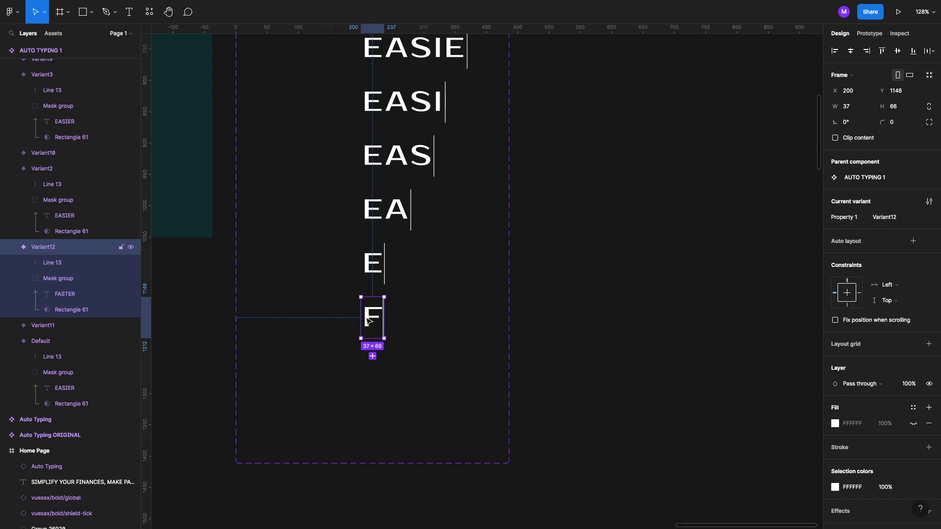
pyautogui.hotkey('ctrl', 'd')
pyautogui.hotkey('ctrl', 'd')
pyautogui.hotkey('ctrl', 'd')
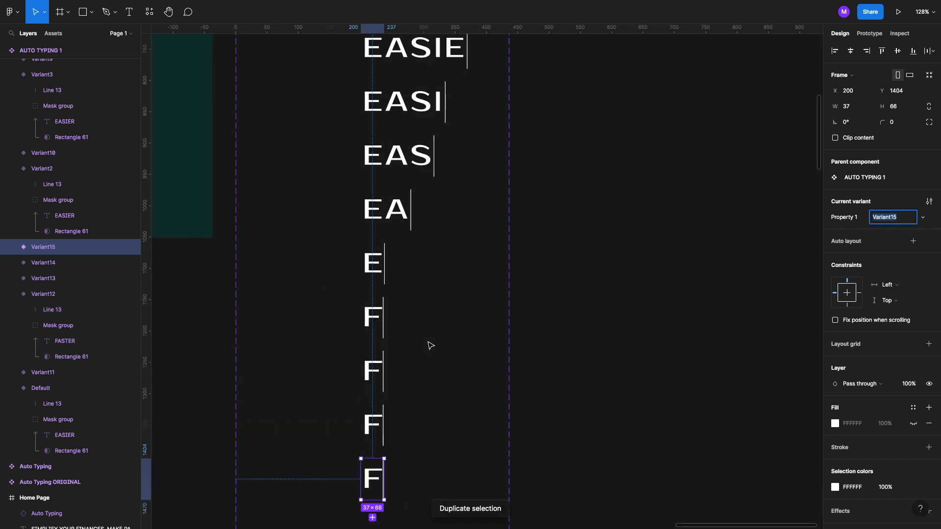
pyautogui.hotkey('ctrl', 'd')
pyautogui.hotkey('ctrl', 'd')
pyautogui.scroll(-3, 421, 280)
# Step: Extend the mask rectangles and cursor lines of the five F copies to reveal FA, FAS, FAST, FASTE (width 181) and FASTER
pyautogui.click(376, 201)
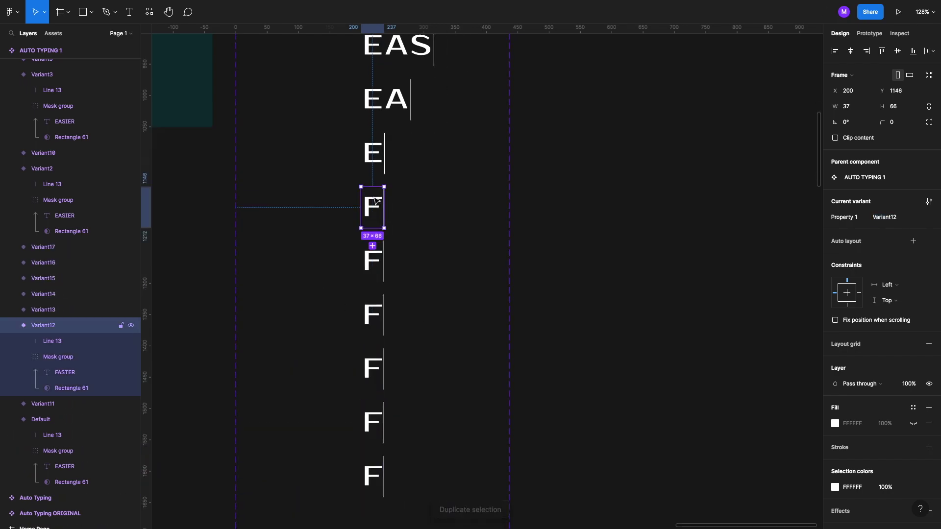
pyautogui.click(378, 270)
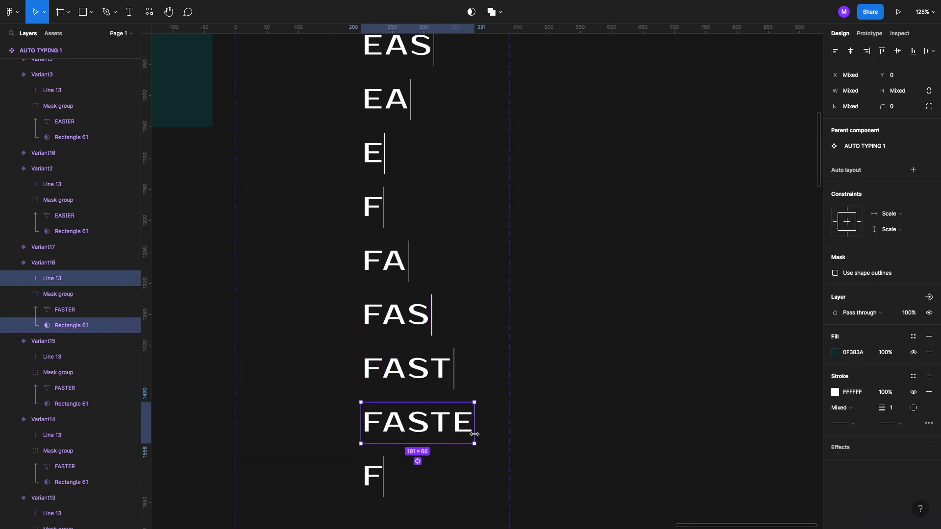
pyautogui.scroll(-3, 479, 426)
pyautogui.scroll(-5, 535, 408)
pyautogui.click(457, 379)
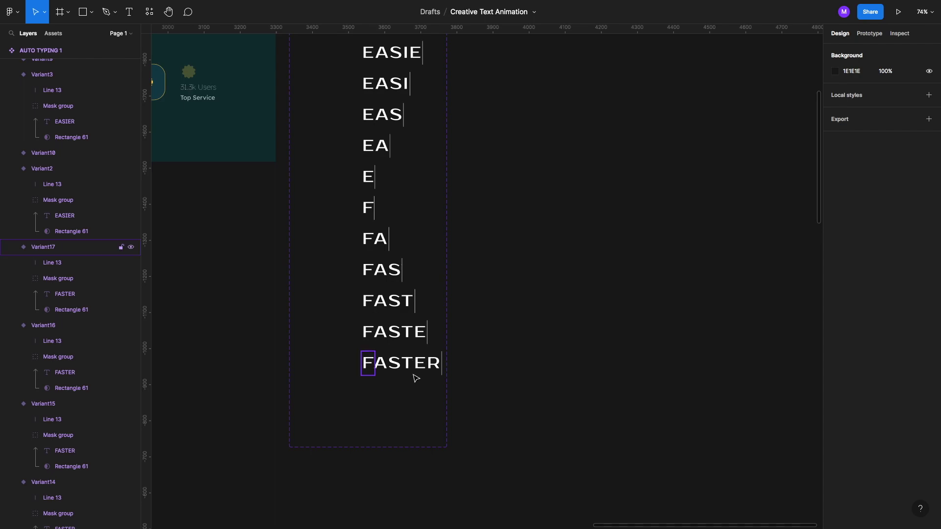
# Step: Duplicate the FASTE, FAST, FAS, FA and F variants in that order below the FASTER variant
pyautogui.click(373, 333)
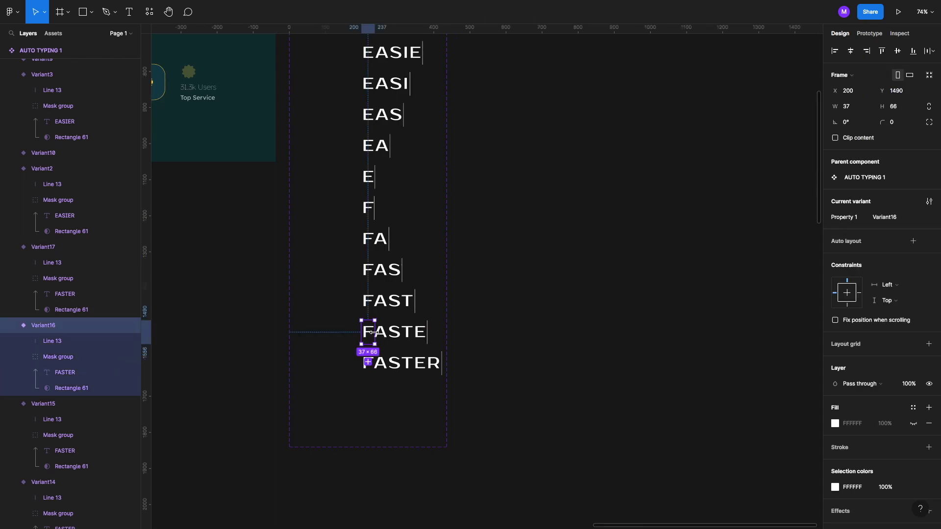
pyautogui.hotkey('ctrl', 'd')
pyautogui.hotkey('ctrl', 'd')
pyautogui.hotkey('ctrl', 'd')
pyautogui.hotkey('ctrl', 'd')
pyautogui.hotkey('ctrl', 'd')
pyautogui.scroll(-3, 387, 431)
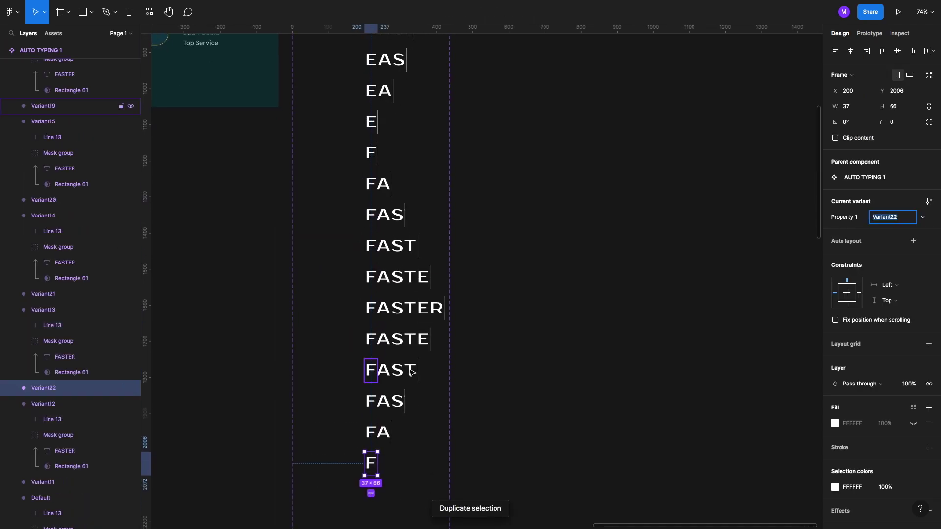
pyautogui.press('Return')
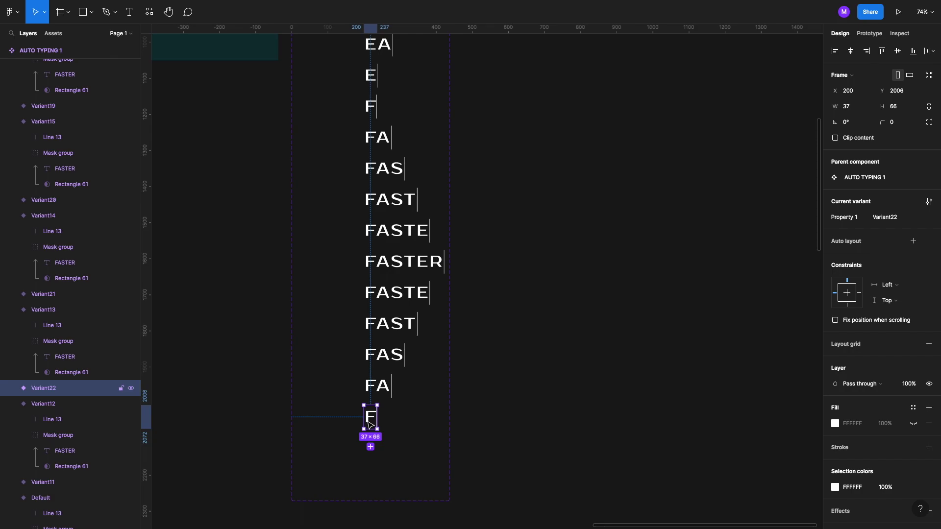
# Step: Duplicate the last F variant and narrow the copy's mask rectangle and cursor line to a width of 4 so only the cursor shows
pyautogui.hotkey('ctrl', 'd')
pyautogui.scroll(-2, 410, 458)
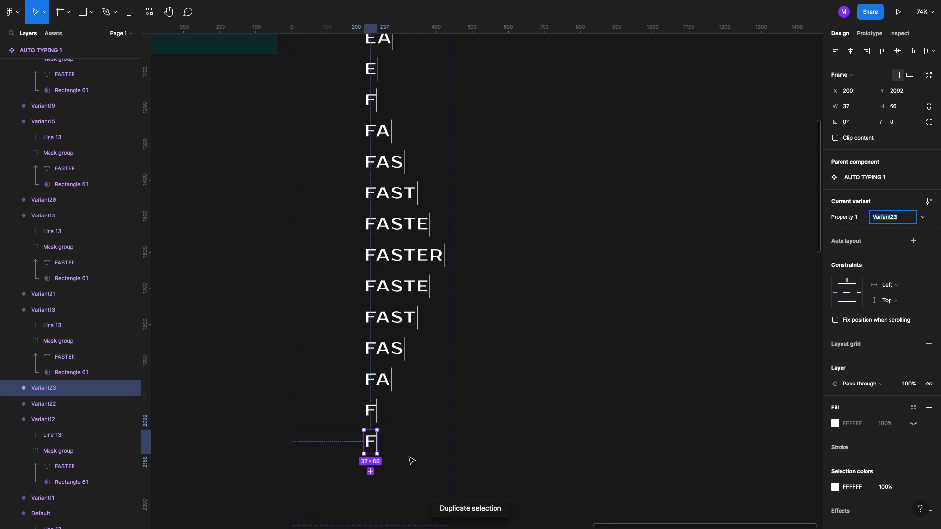
pyautogui.click(11, 389)
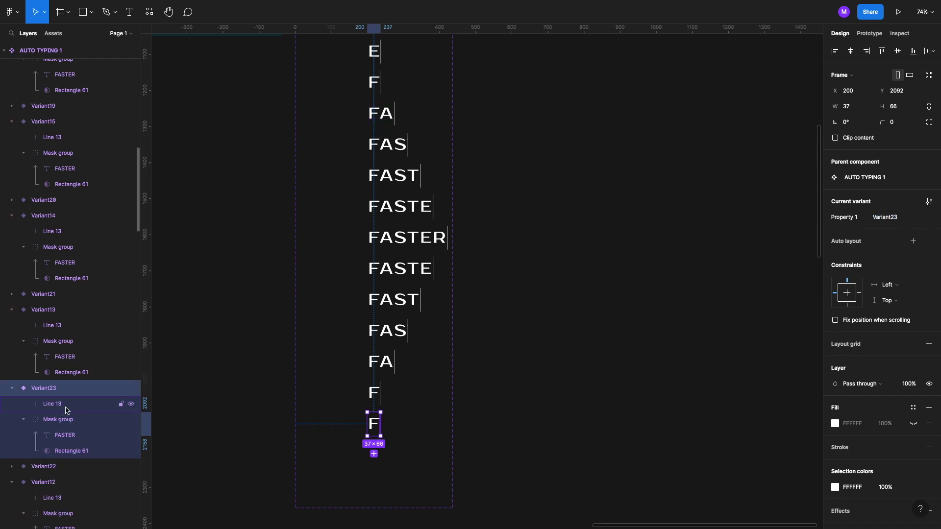
pyautogui.click(67, 410)
pyautogui.keyDown('shift'); pyautogui.click(92, 451); pyautogui.keyUp('shift')
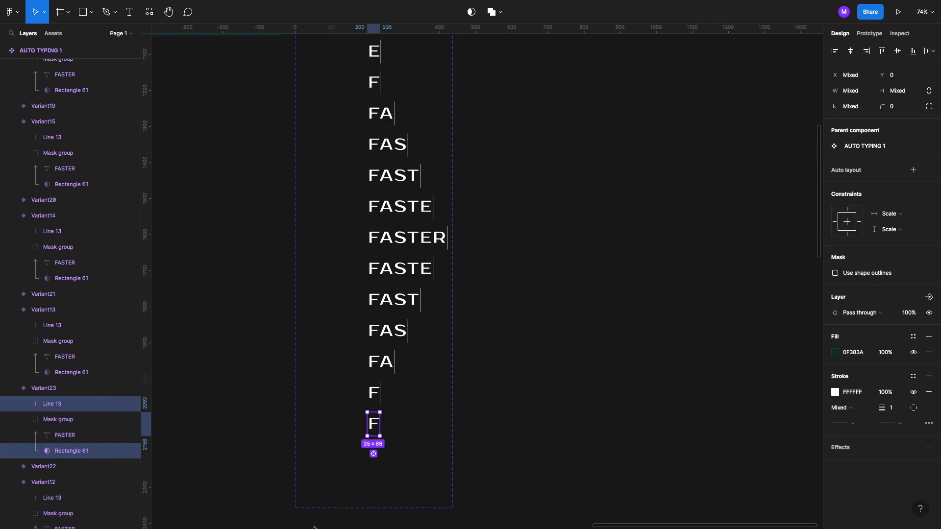
pyautogui.scroll(5, 372, 464)
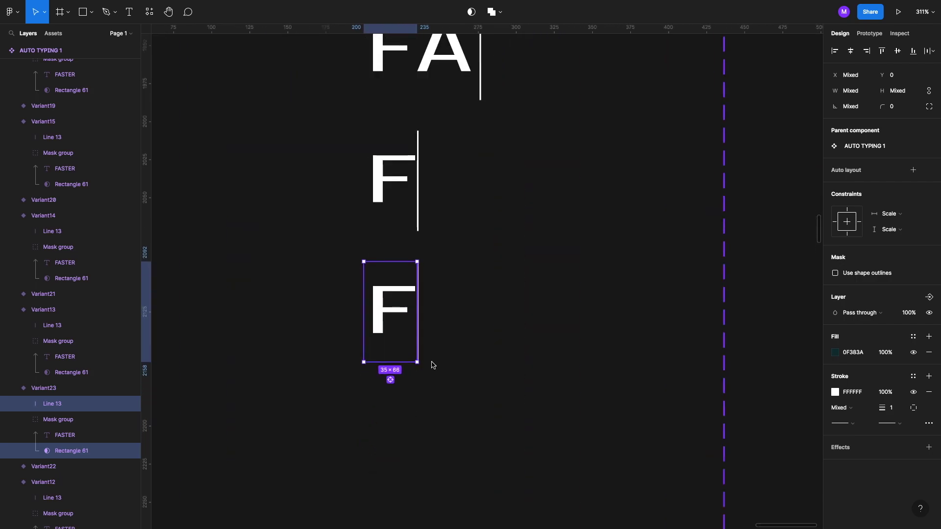
pyautogui.moveTo(416, 335); pyautogui.dragTo(372, 340)
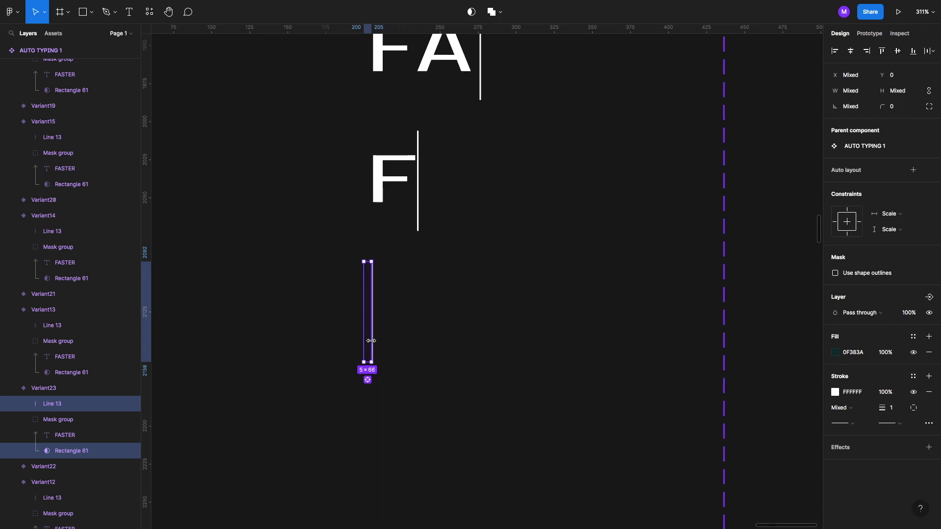
pyautogui.moveTo(371, 341); pyautogui.dragTo(369, 340)
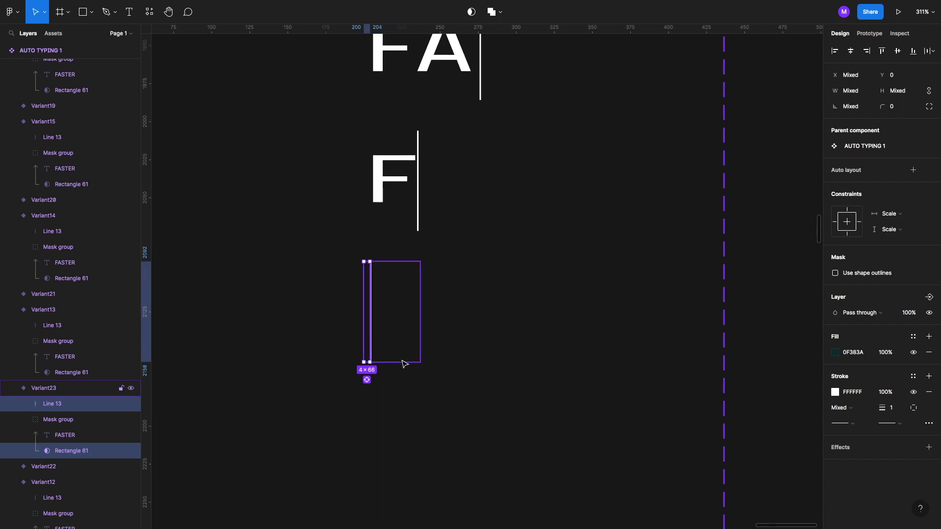
pyautogui.scroll(-5, 403, 361)
pyautogui.scroll(-10, 404, 364)
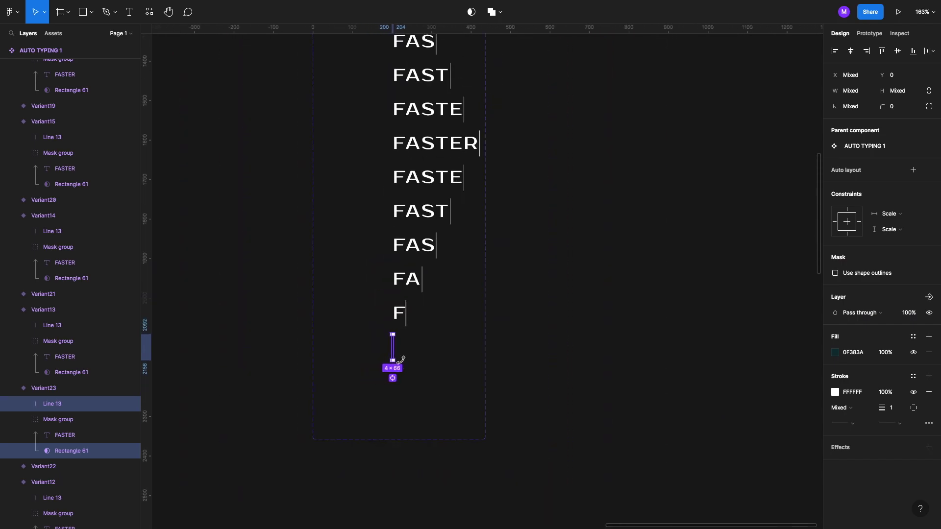
# Step: Add an interaction to the Default E variant that triggers after a delay of 300 ms
pyautogui.scroll(4, 402, 361)
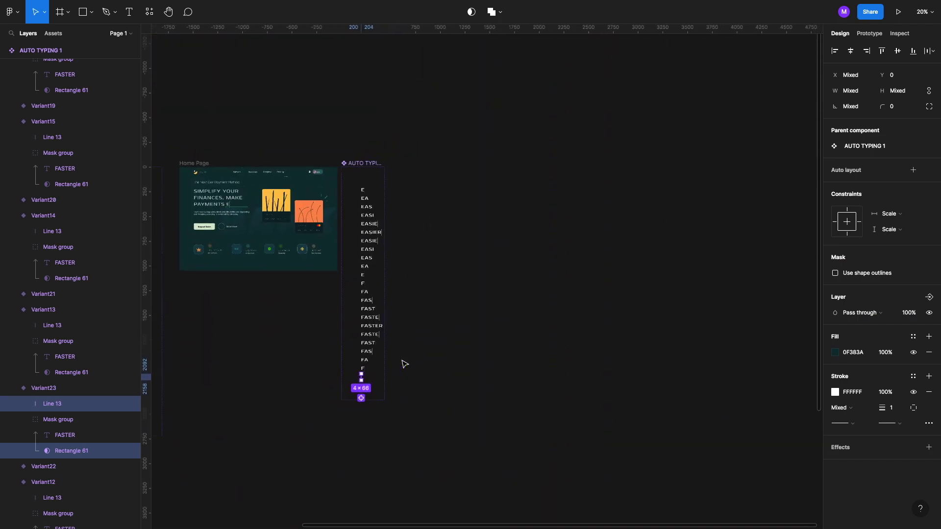
pyautogui.click(420, 314)
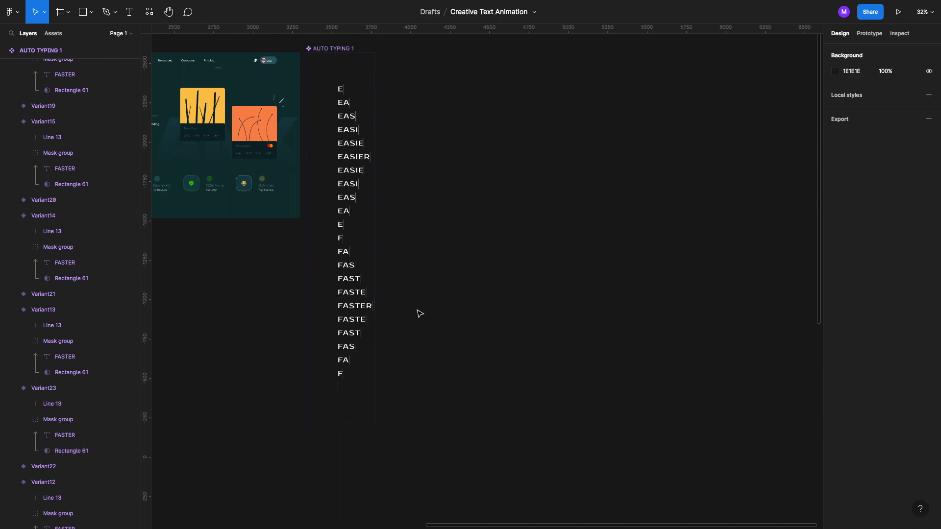
pyautogui.click(340, 91)
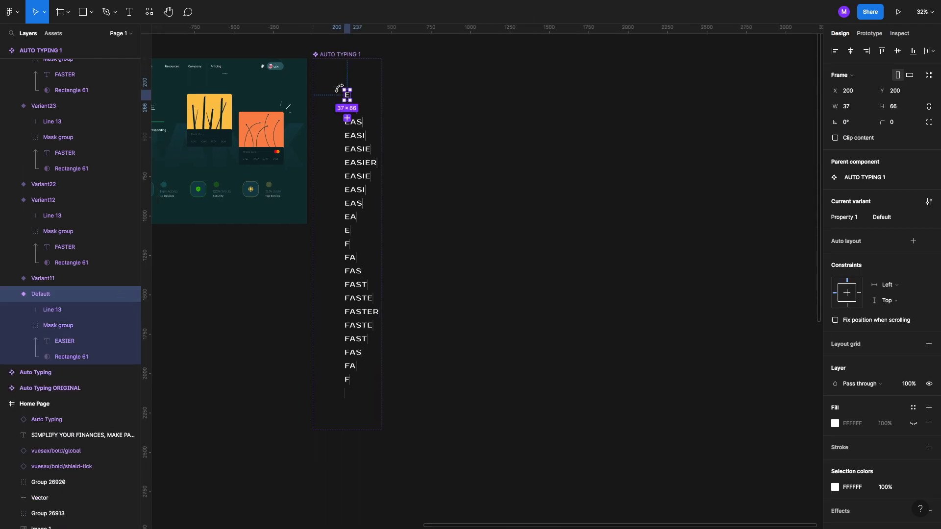
pyautogui.click(877, 33)
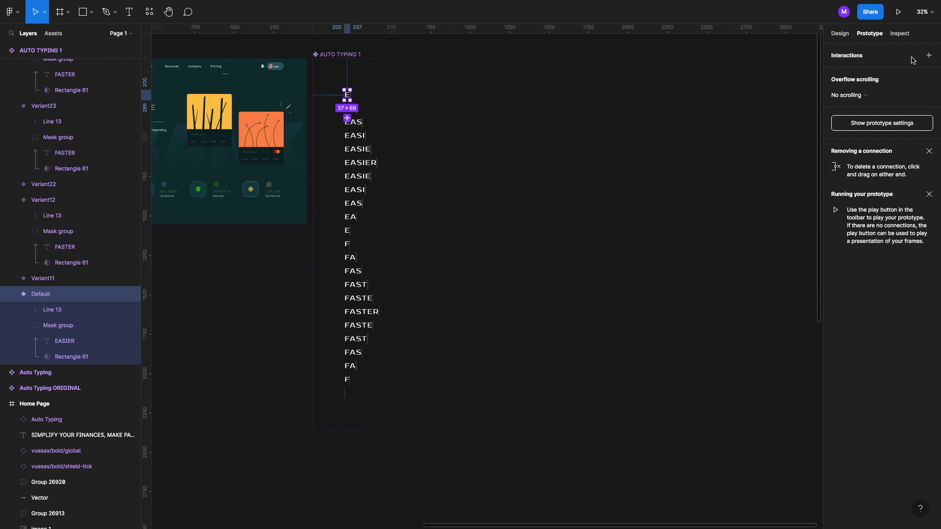
pyautogui.click(928, 57)
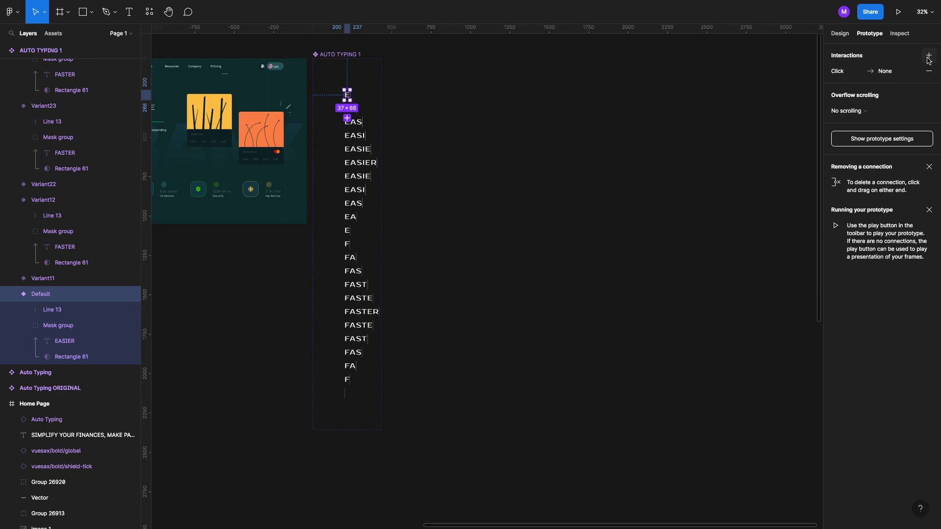
pyautogui.click(840, 72)
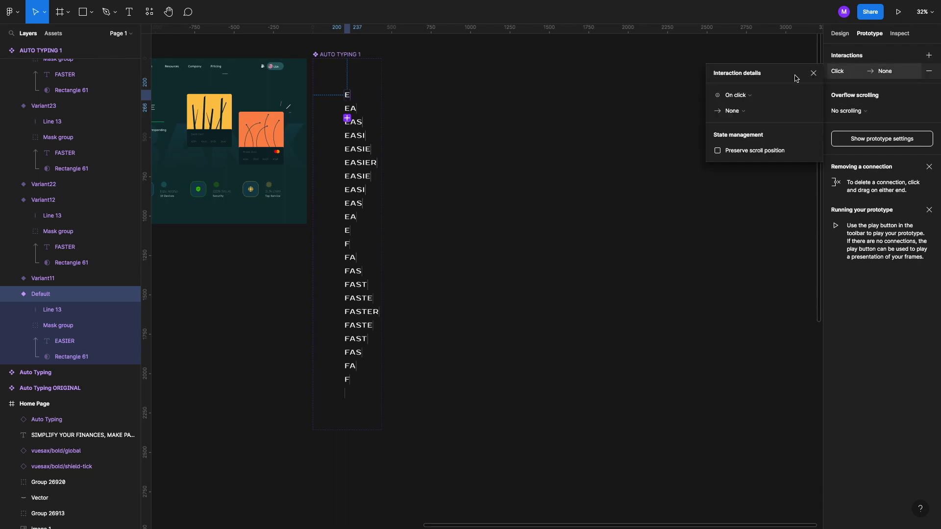
pyautogui.click(751, 96)
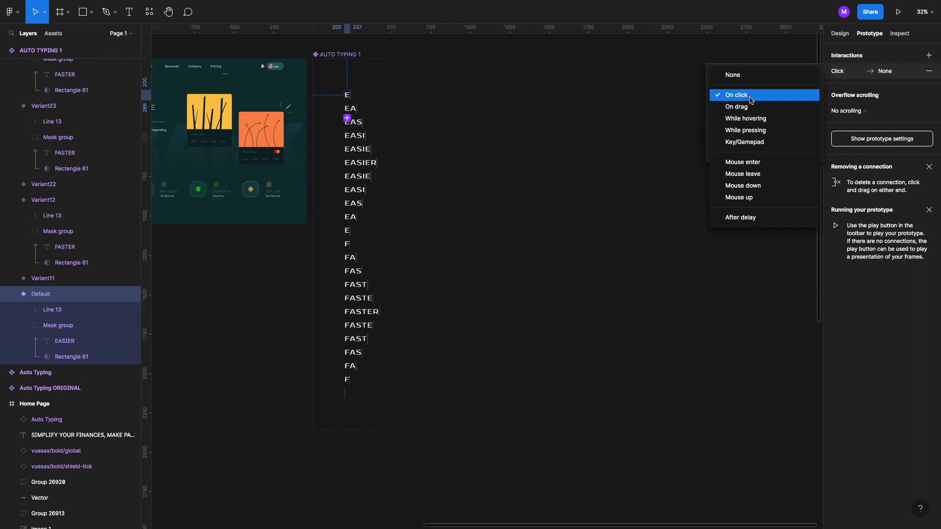
pyautogui.click(742, 226)
pyautogui.click(783, 94)
pyautogui.write('300')
pyautogui.press('Return')
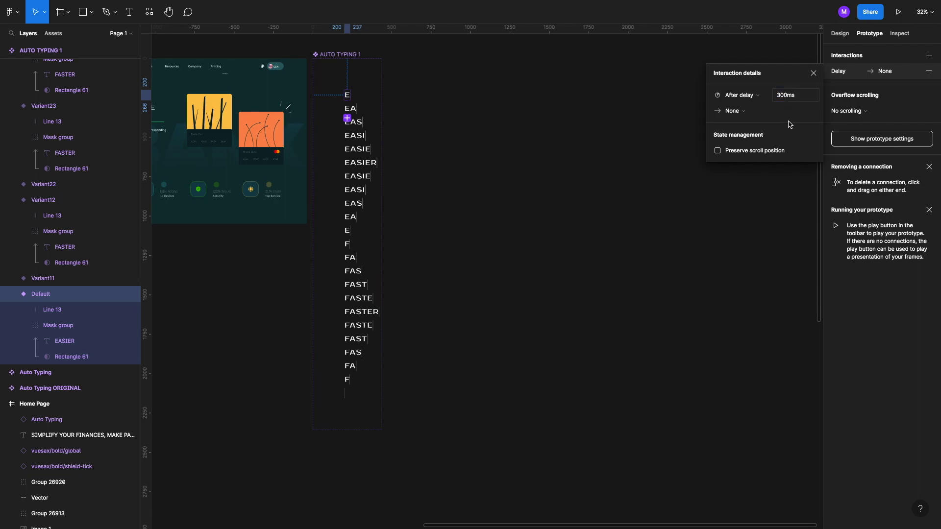
# Step: Make the Default variant's interaction change to Variant2 with an Instant animation
pyautogui.click(730, 111)
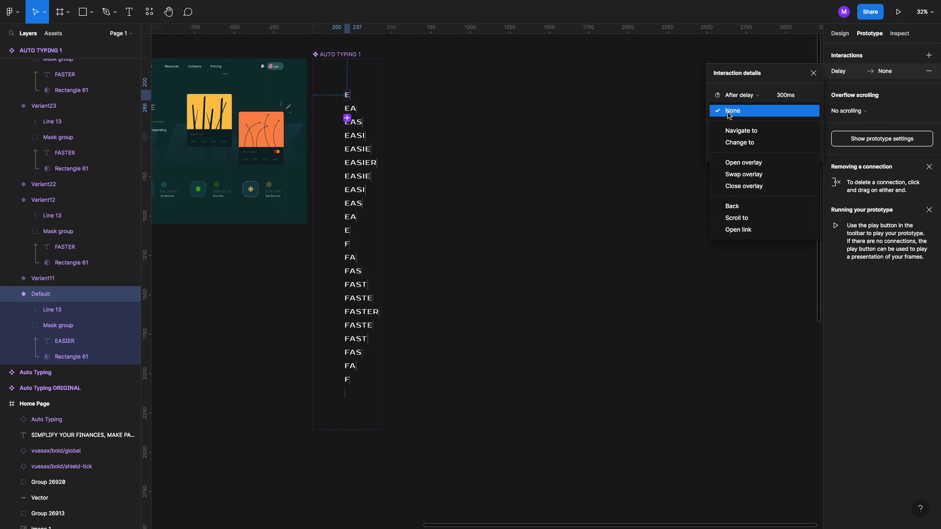
pyautogui.click(749, 143)
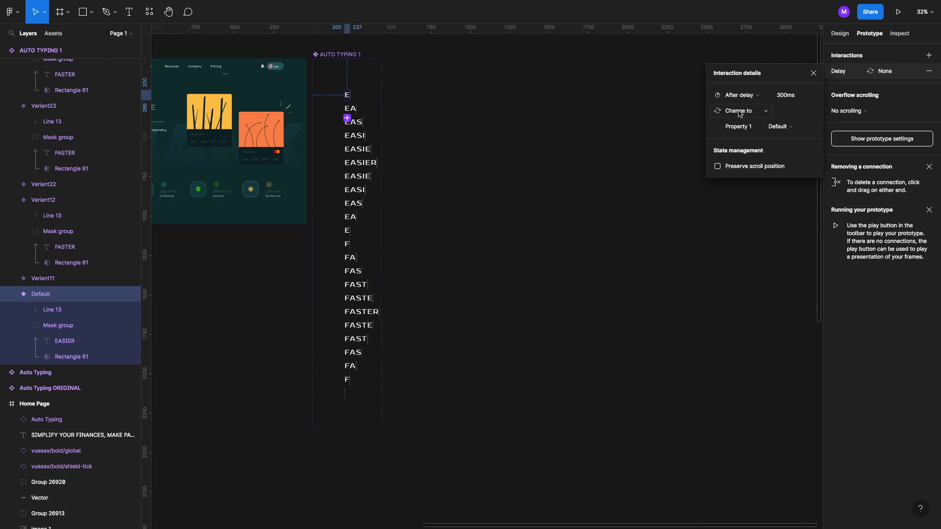
pyautogui.click(783, 130)
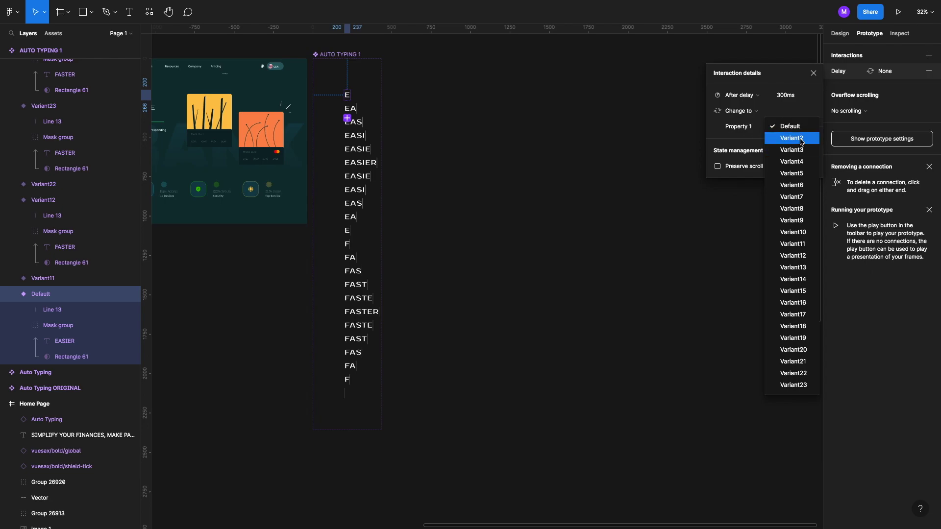
pyautogui.click(801, 139)
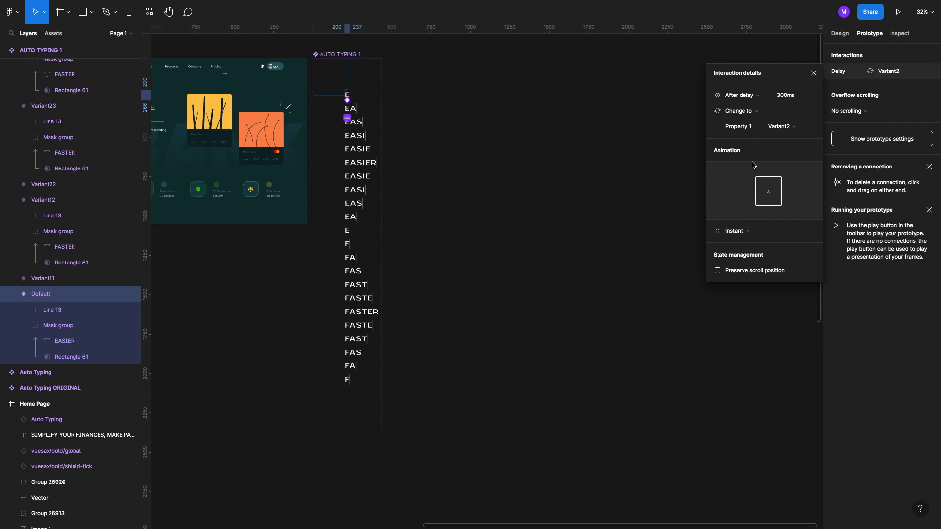
pyautogui.click(738, 237)
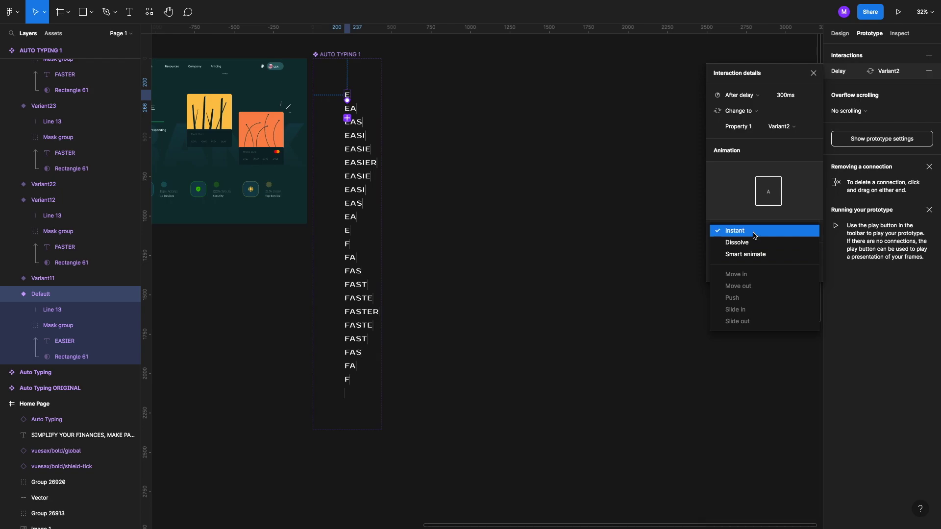
pyautogui.click(753, 236)
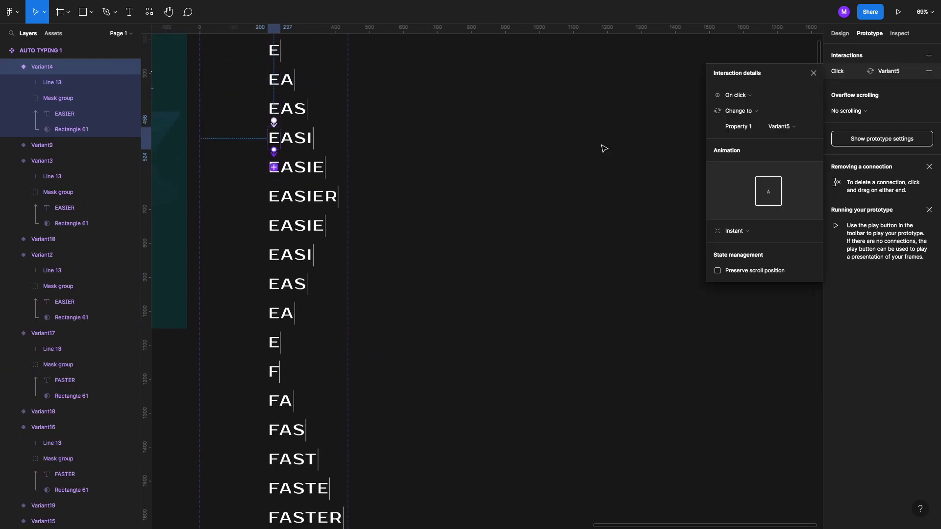
# Step: Connect each remaining variant to the one below it with an Instant Change to interaction after a 300 ms delay
pyautogui.hotkey('ctrl', 'd')
pyautogui.scroll(-10, 365, 371)
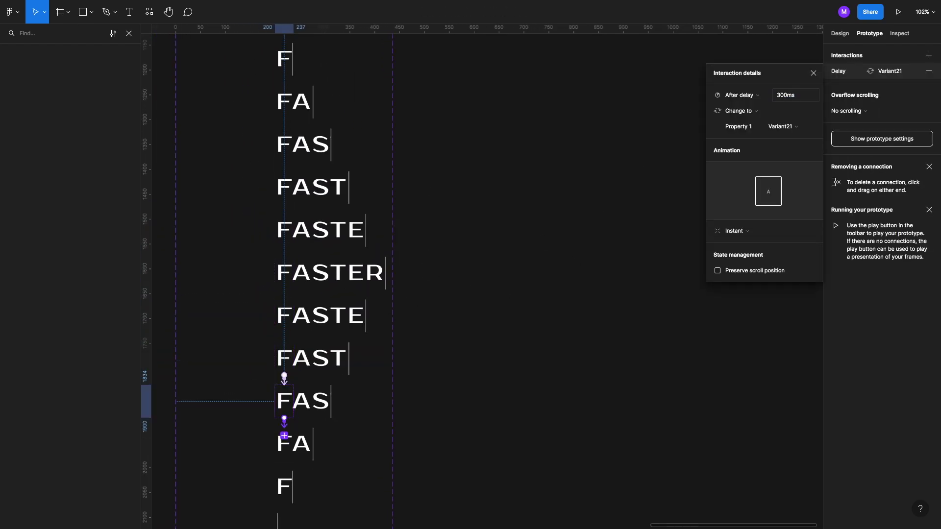
pyautogui.scroll(-2, 686, 254)
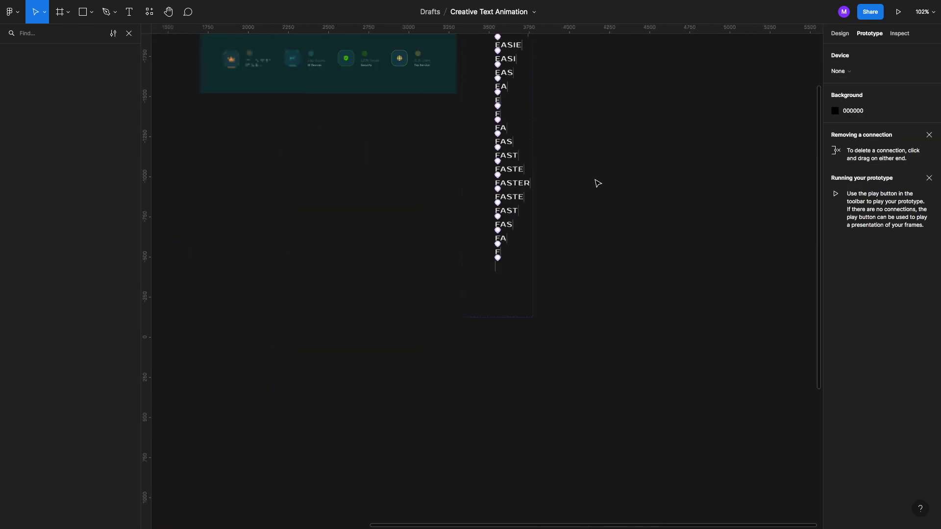
# Step: Connect the cursor-only variant at the end of the set back to the Default E variant
pyautogui.hscroll(3, 594, 183)
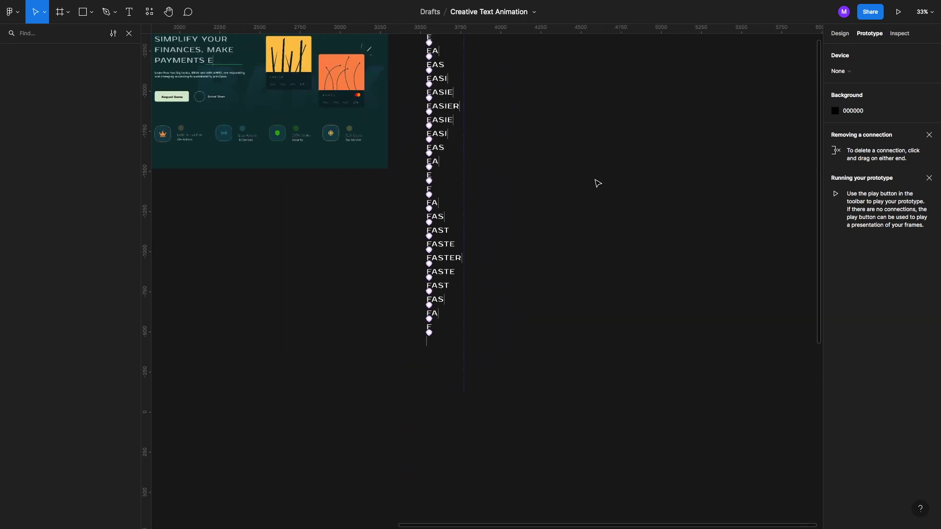
pyautogui.scroll(2, 597, 183)
pyautogui.hscroll(2, 597, 183)
pyautogui.moveTo(396, 388)
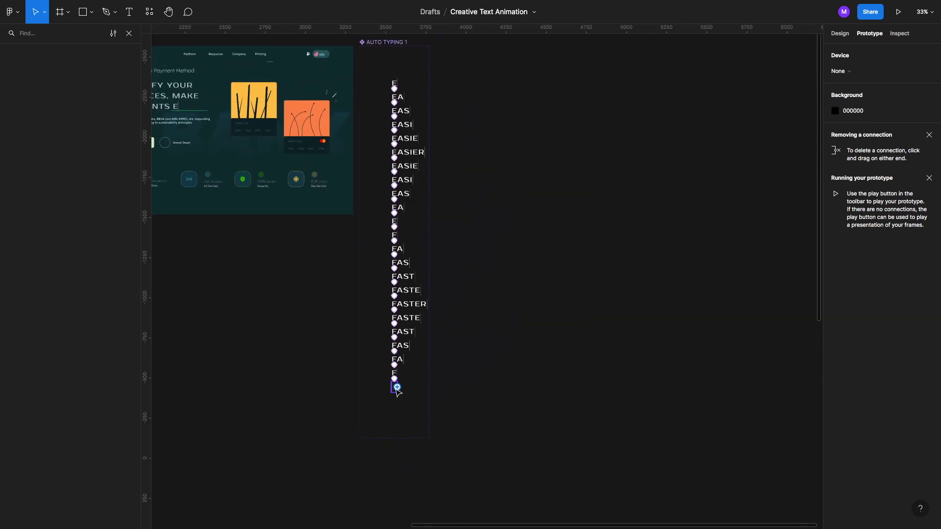
pyautogui.click(394, 388)
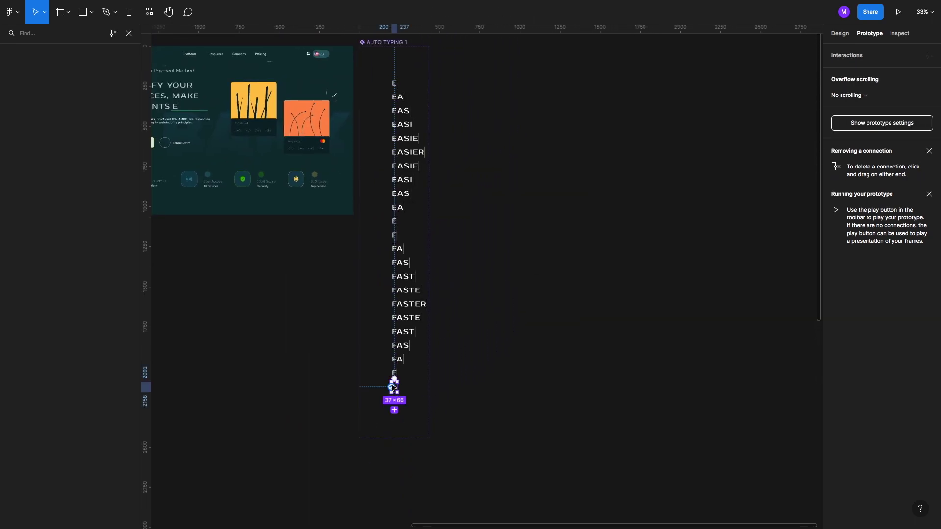
pyautogui.moveTo(392, 388); pyautogui.dragTo(395, 87)
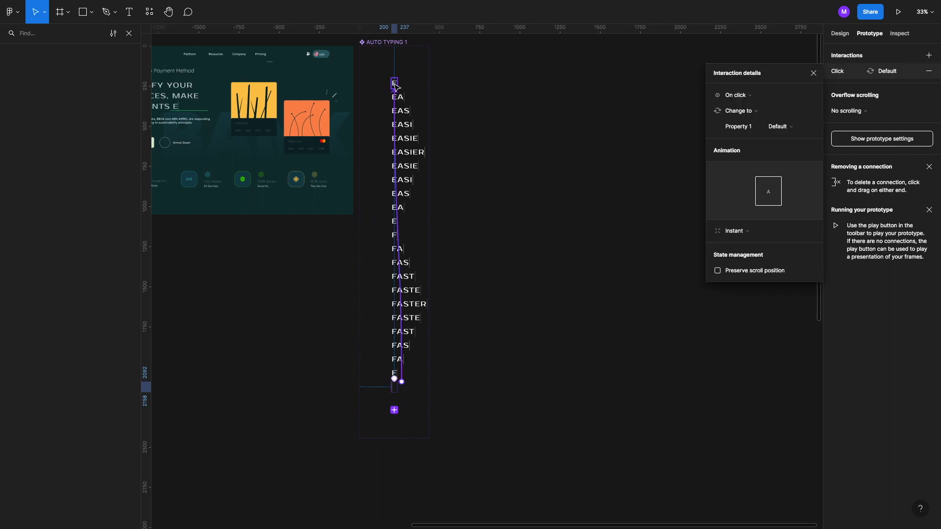
# Step: Set the cursor-only variant's interaction to trigger after a delay of 300 ms
pyautogui.click(780, 96)
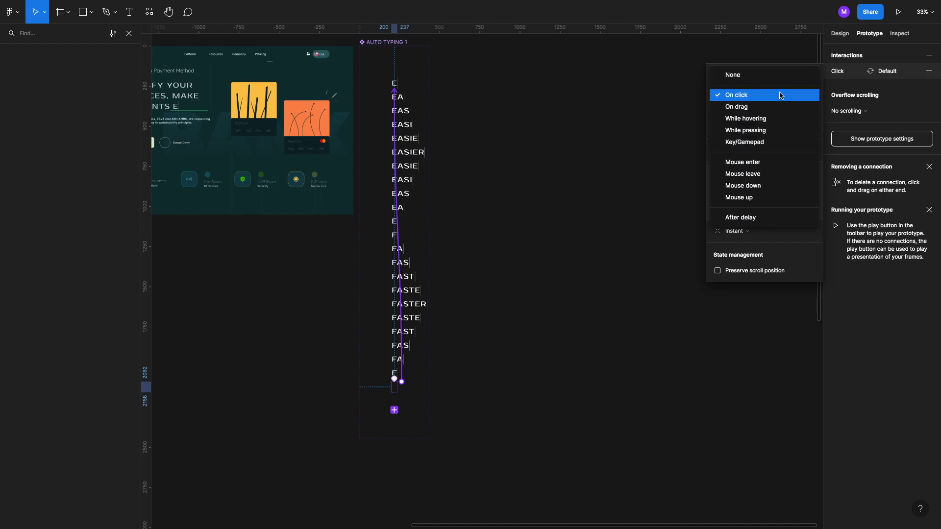
pyautogui.click(777, 218)
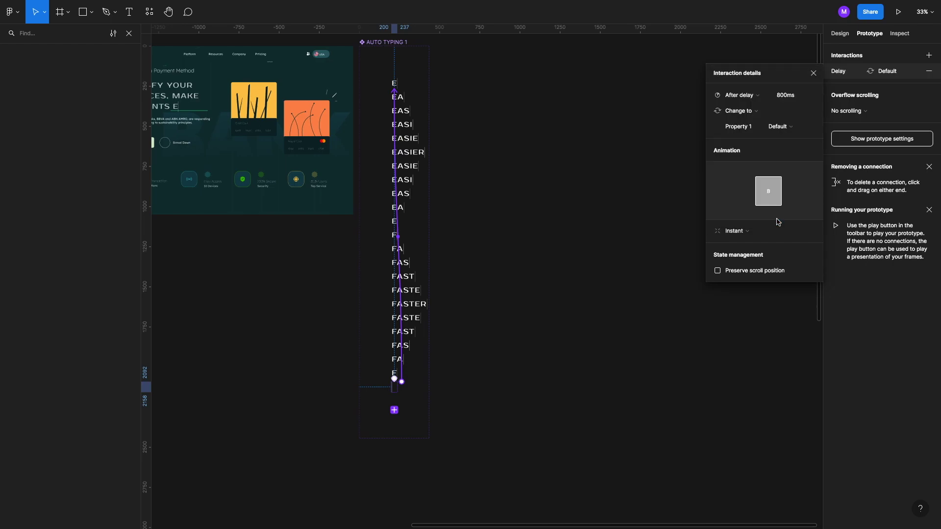
pyautogui.click(790, 96)
pyautogui.write('300')
pyautogui.press('Return')
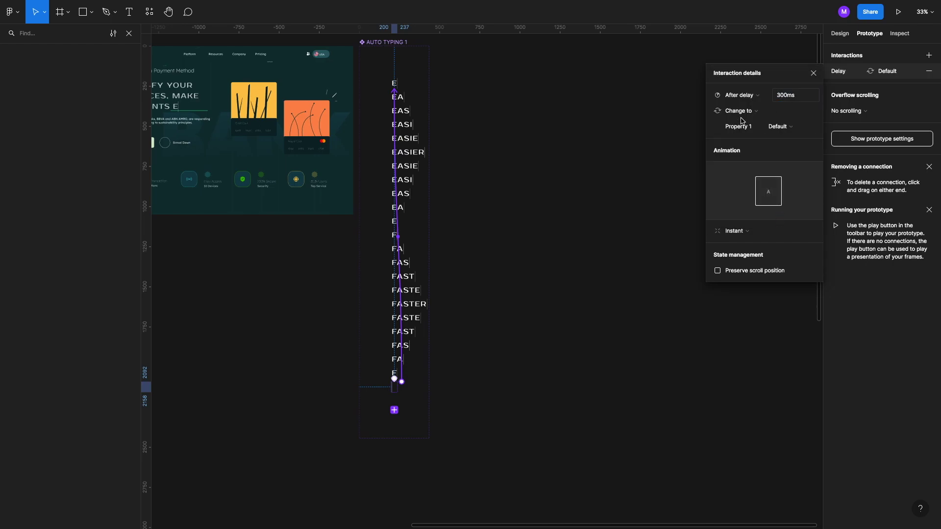
pyautogui.click(548, 168)
# Step: Set the after-delay time of the EASIER variant's interaction to 2000 ms
pyautogui.scroll(3, 474, 156)
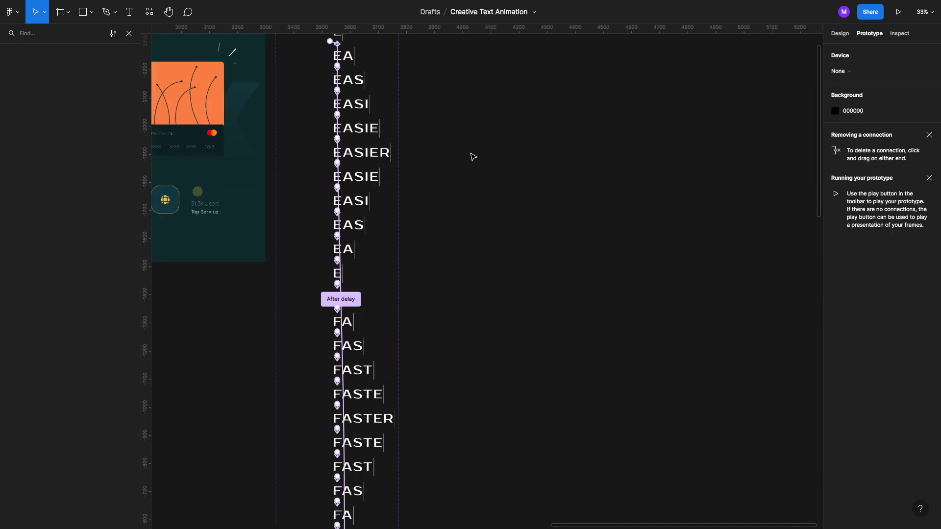
pyautogui.scroll(5, 473, 157)
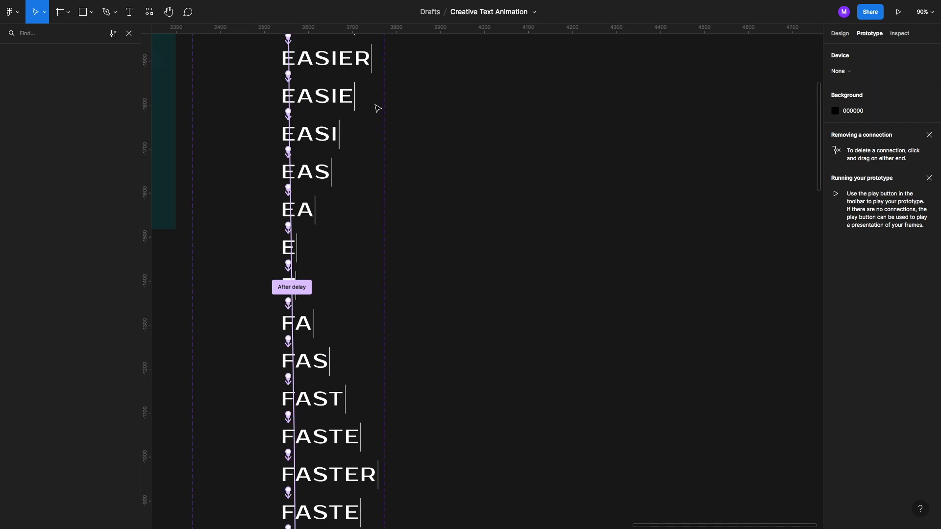
pyautogui.click(289, 59)
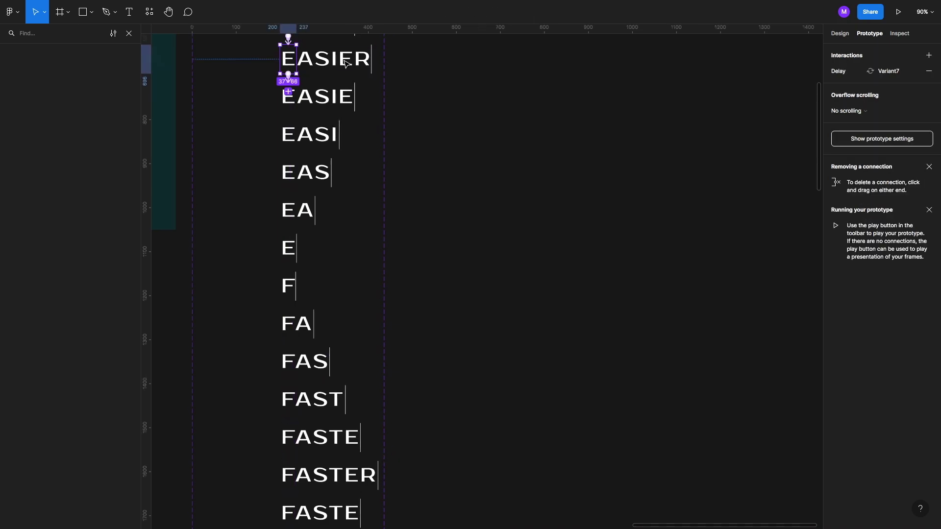
pyautogui.scroll(1, 280, 73)
pyautogui.scroll(3, 274, 81)
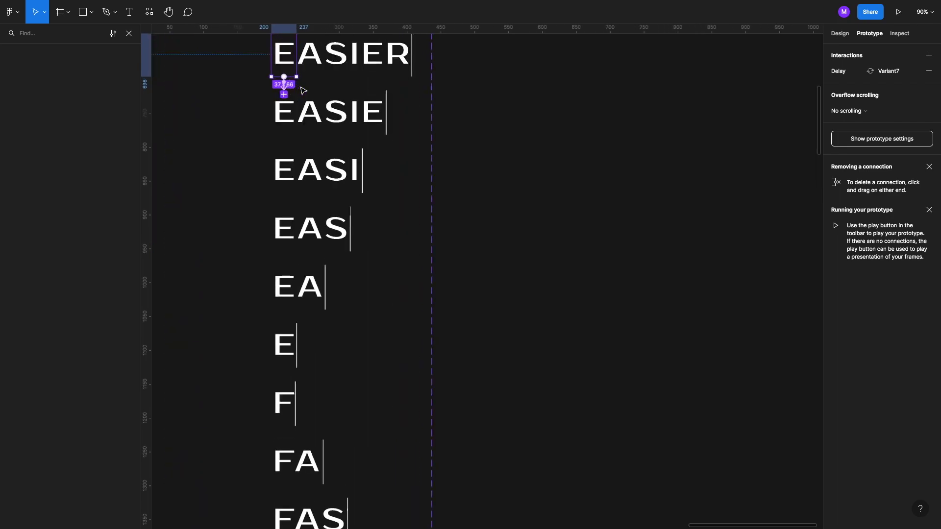
pyautogui.click(880, 72)
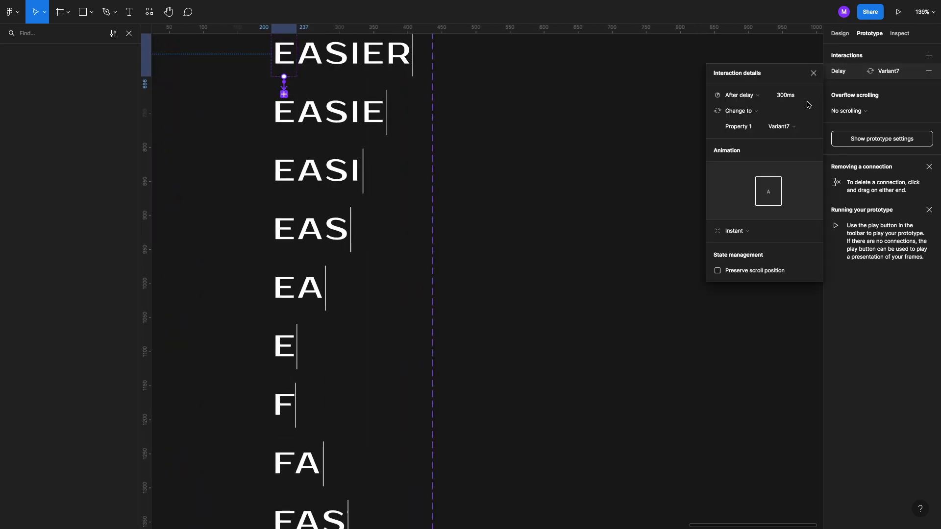
pyautogui.click(792, 97)
pyautogui.write('2000')
pyautogui.press('Return')
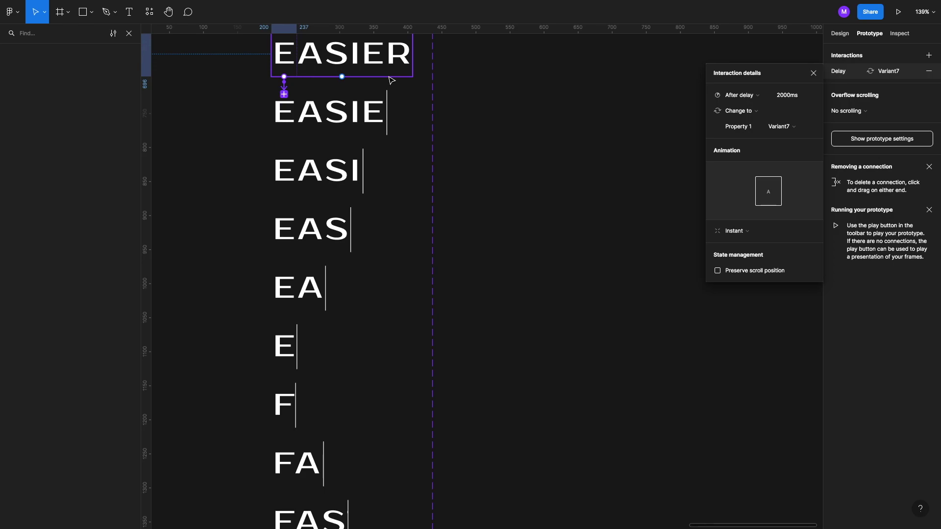
# Step: Set the after-delay time of the FASTER variant's interaction to 2000 ms
pyautogui.scroll(-3, 369, 201)
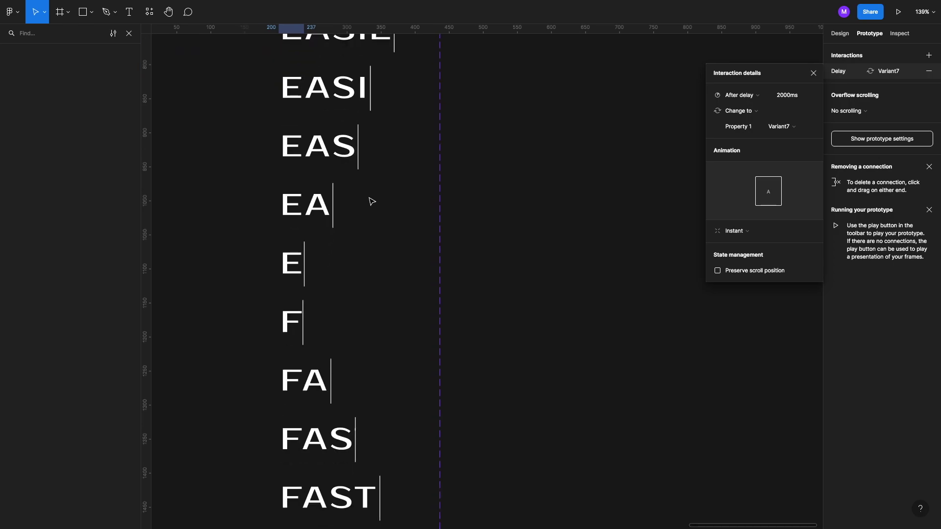
pyautogui.scroll(-1, 382, 318)
pyautogui.scroll(-2, 395, 391)
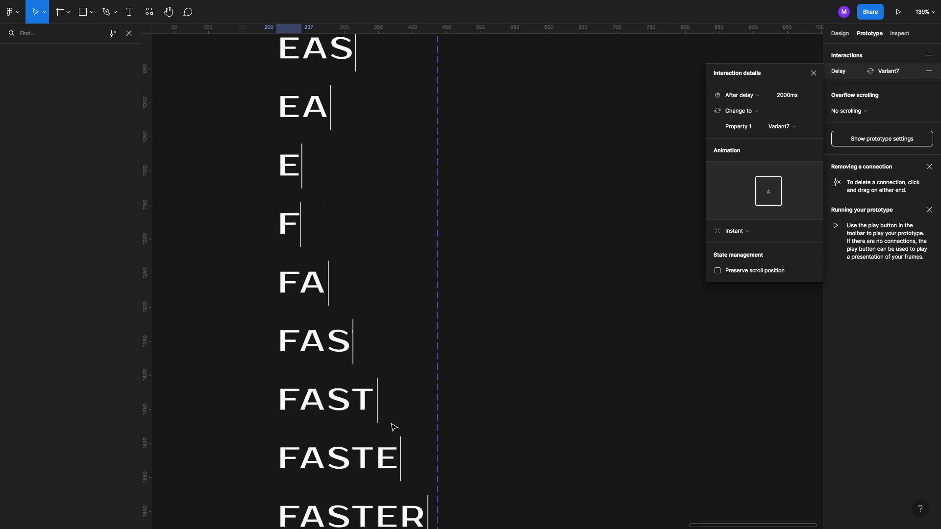
pyautogui.scroll(-1, 392, 427)
pyautogui.click(377, 455)
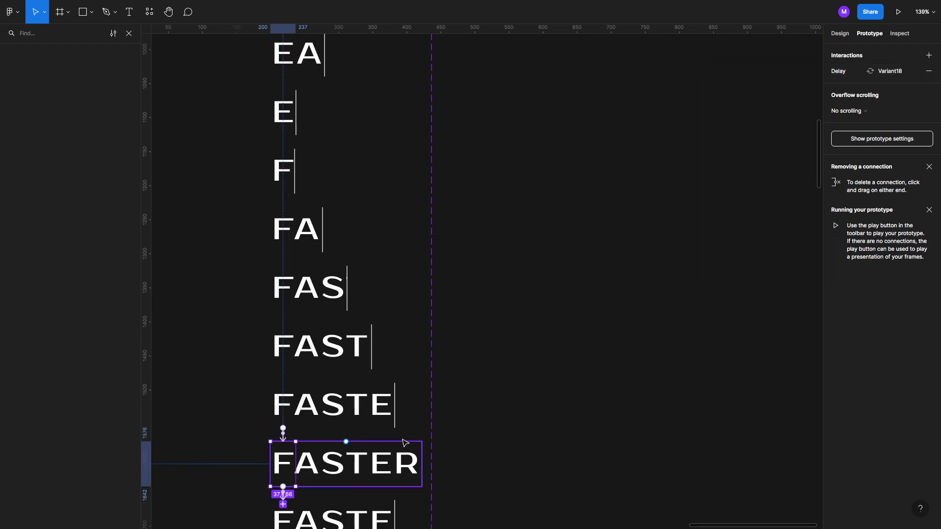
pyautogui.click(869, 71)
pyautogui.click(797, 98)
pyautogui.write('2000')
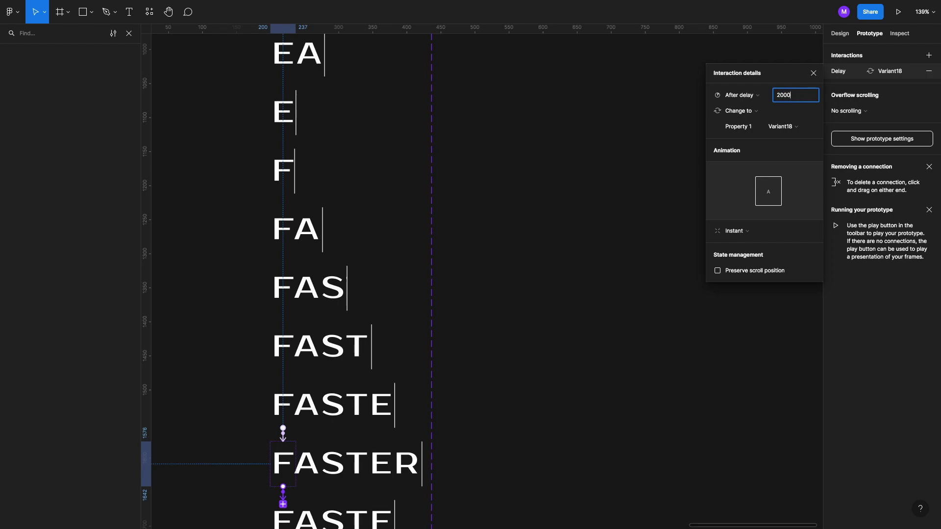
pyautogui.press('Return')
pyautogui.scroll(-8, 655, 90)
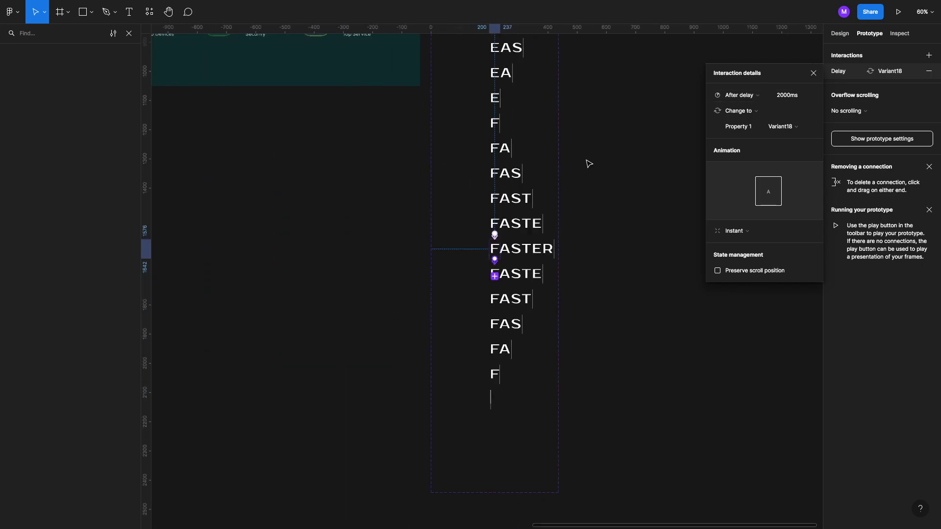
pyautogui.scroll(5, 557, 189)
pyautogui.hscroll(2, 556, 189)
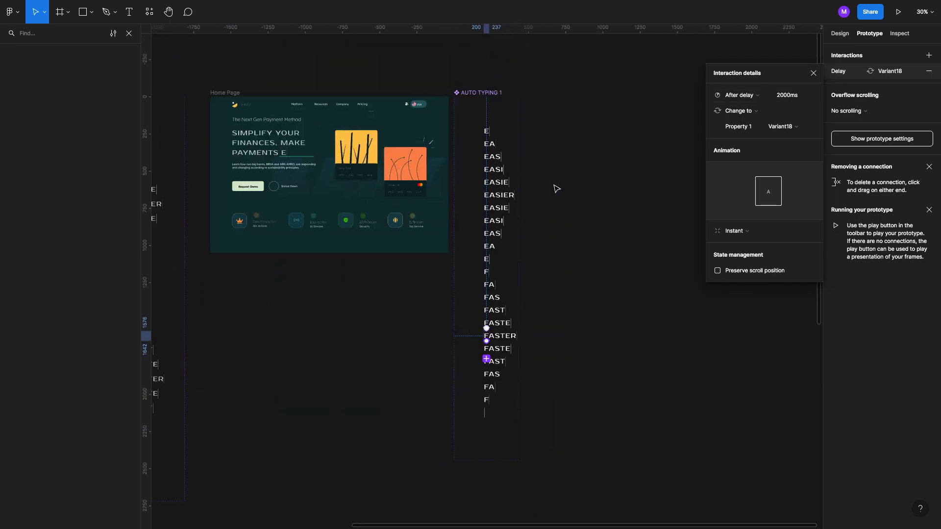
# Step: Place an instance of the AUTO TYPING 1 set's Default E variant in the Home Page hero, near Scrool Down
pyautogui.click(544, 162)
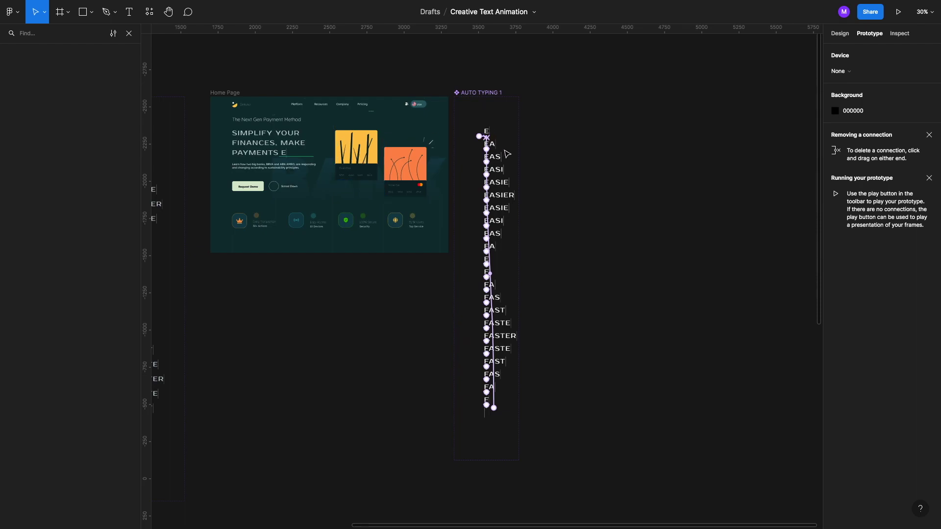
pyautogui.scroll(3, 487, 129)
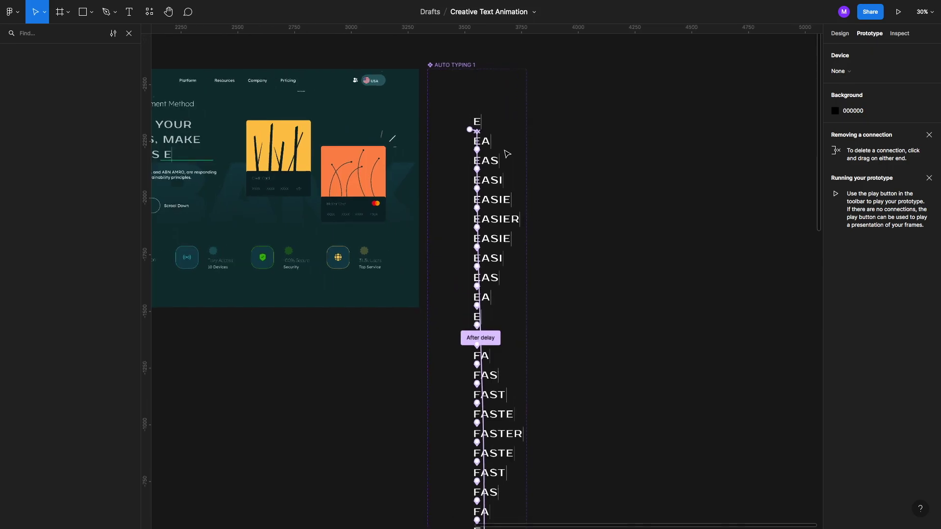
pyautogui.click(478, 122)
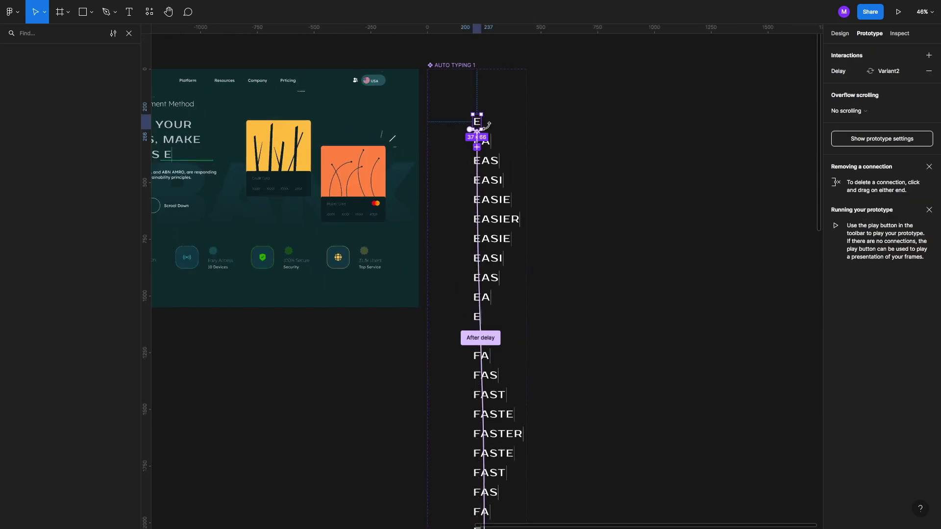
pyautogui.press('alt')
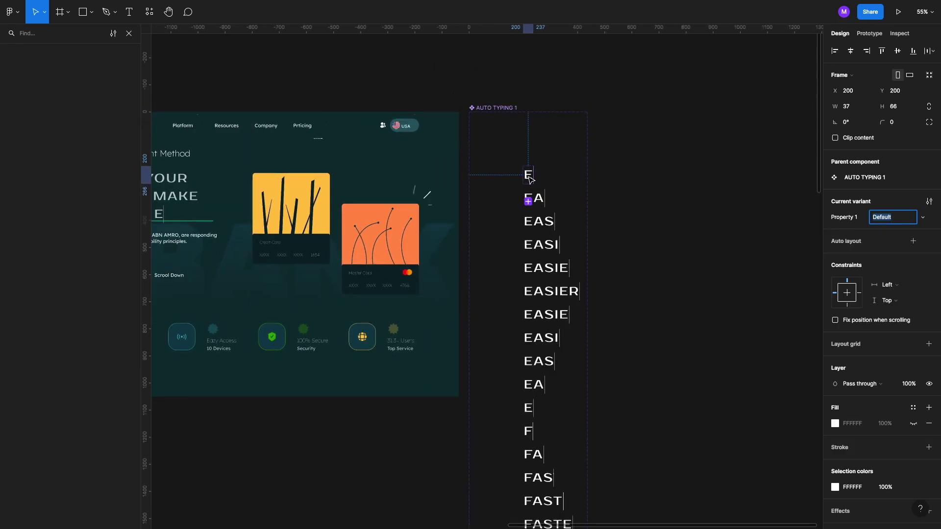
pyautogui.moveTo(528, 177); pyautogui.dragTo(231, 279)
pyautogui.click(431, 216)
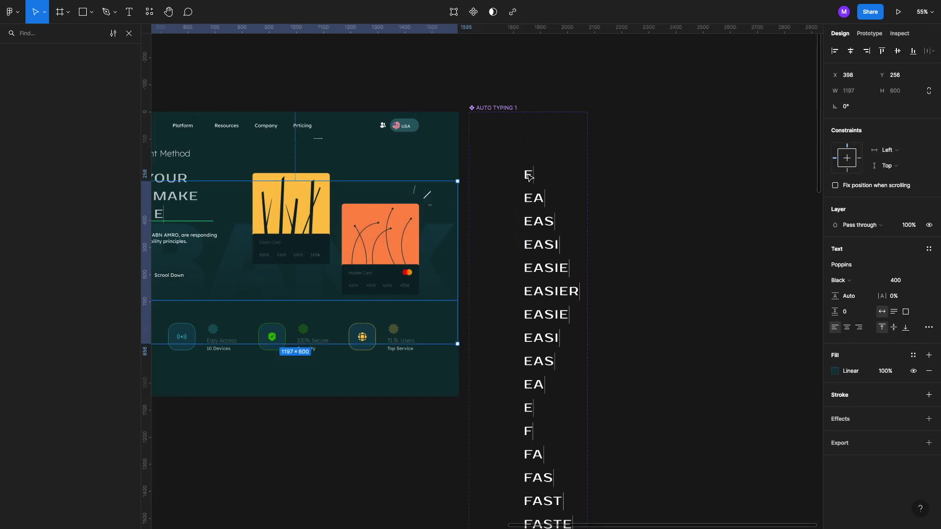
pyautogui.click(532, 177)
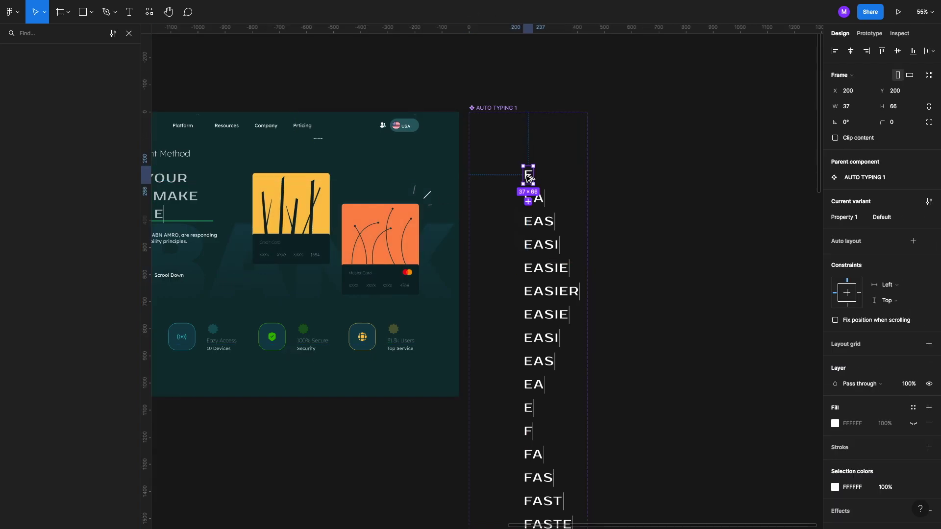
pyautogui.moveTo(533, 180); pyautogui.dragTo(209, 269)
pyautogui.scroll(5, 209, 270)
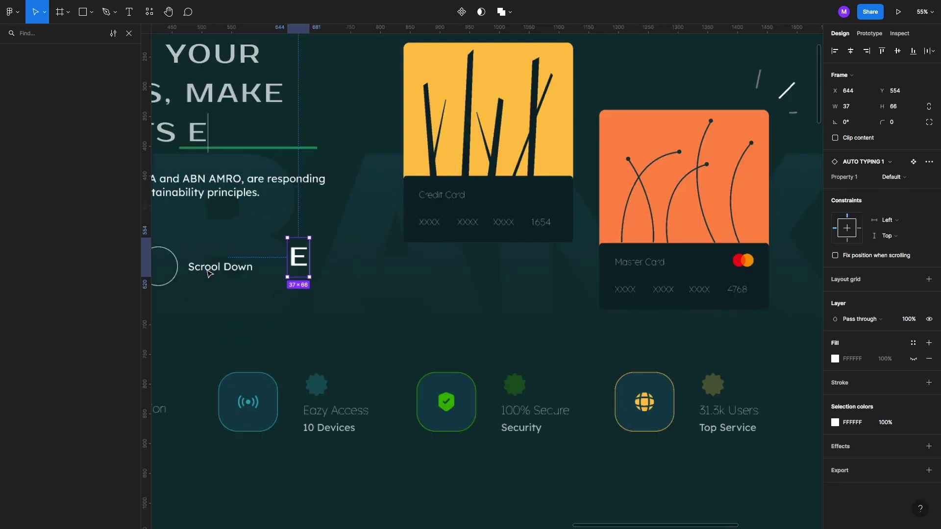
# Step: Align the new instance over the E after PAYMENTS at X 473, Y 345, replacing the old Auto Typing instance there
pyautogui.hscroll(-2, 210, 273)
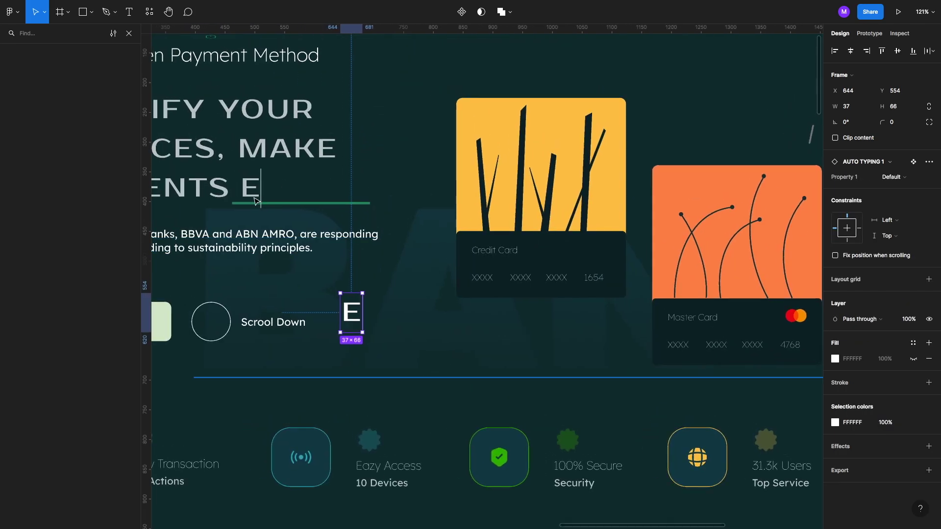
pyautogui.moveTo(353, 316); pyautogui.dragTo(252, 191)
pyautogui.scroll(5, 252, 190)
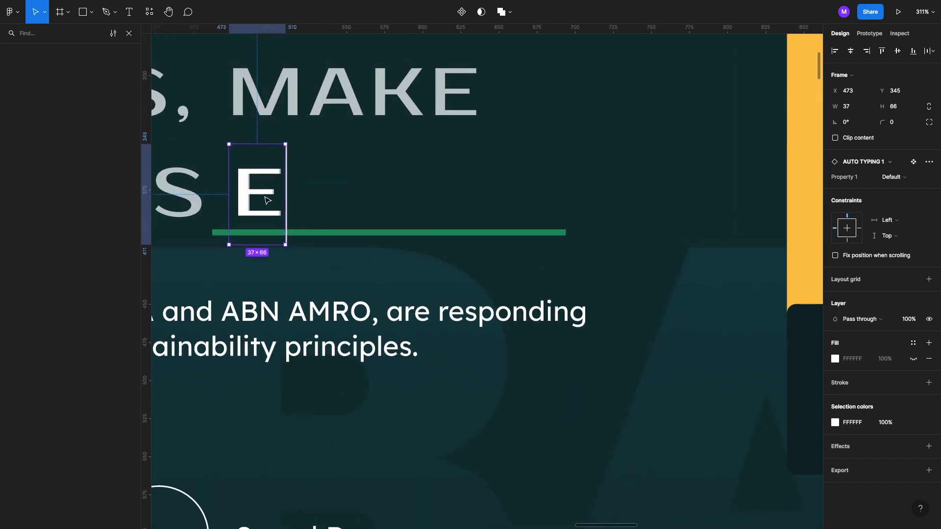
pyautogui.press('Delete')
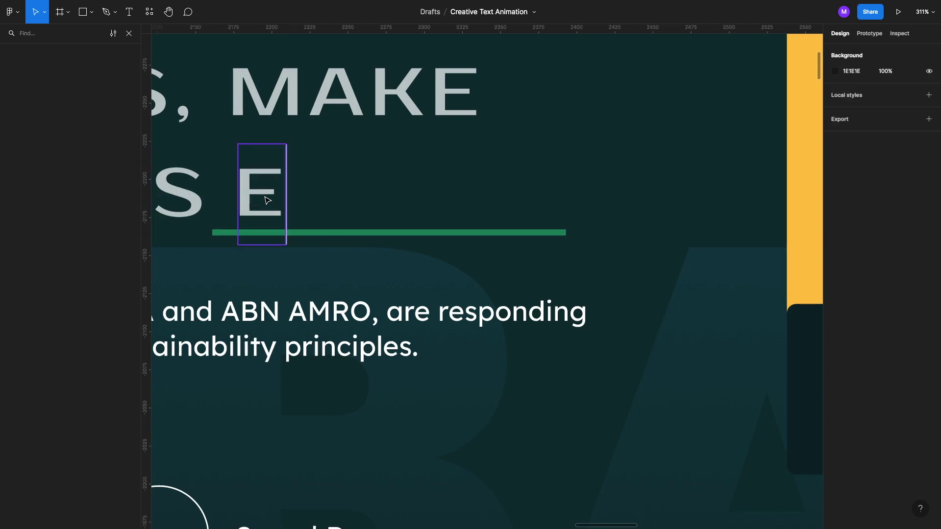
pyautogui.click(264, 196)
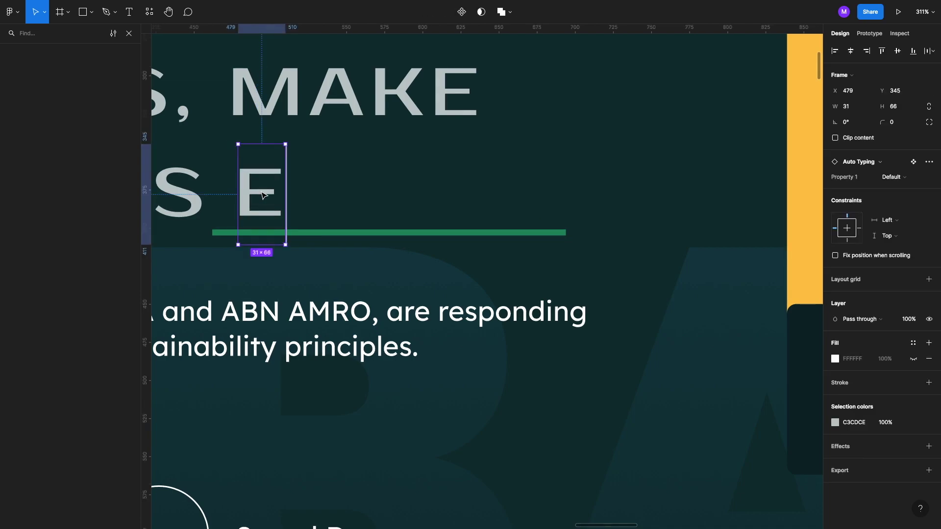
pyautogui.press('Delete')
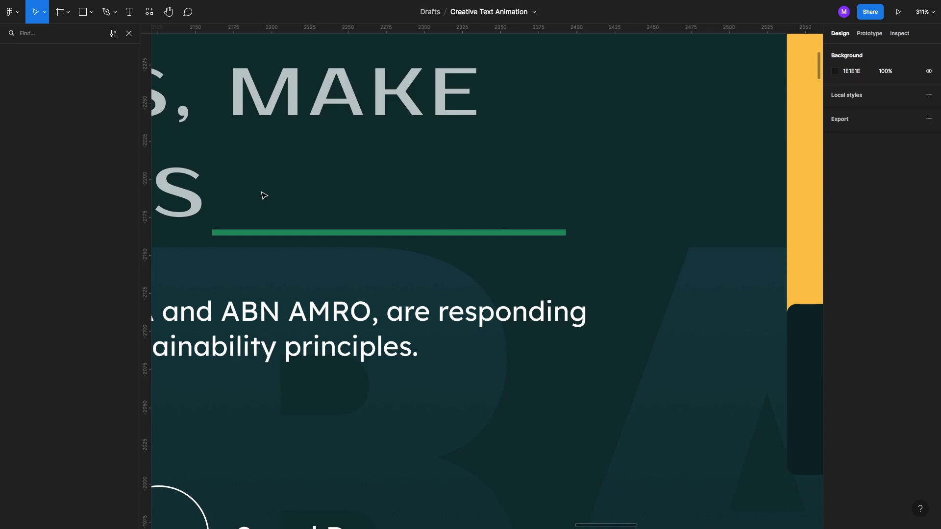
pyautogui.hotkey('ctrl', 'v')
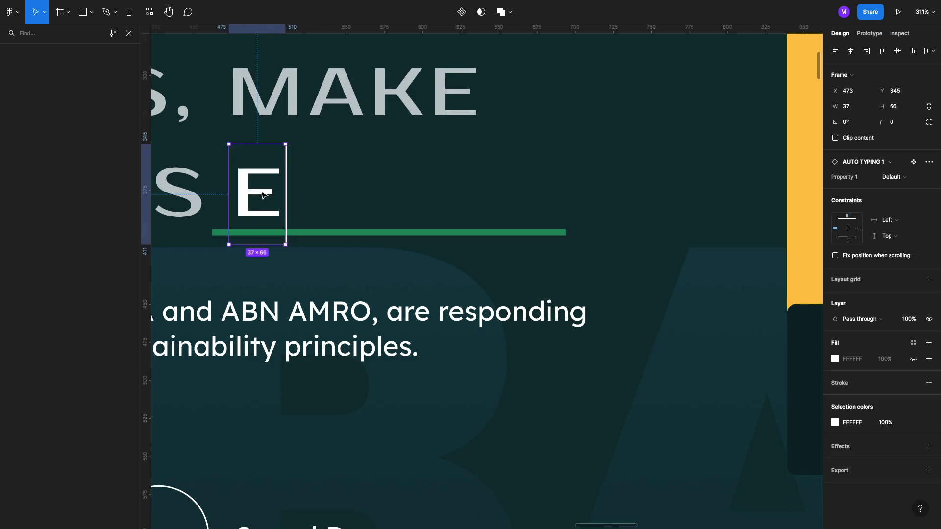
# Step: Play the Home Page prototype to preview the heading's typing animation
pyautogui.scroll(-15, 264, 195)
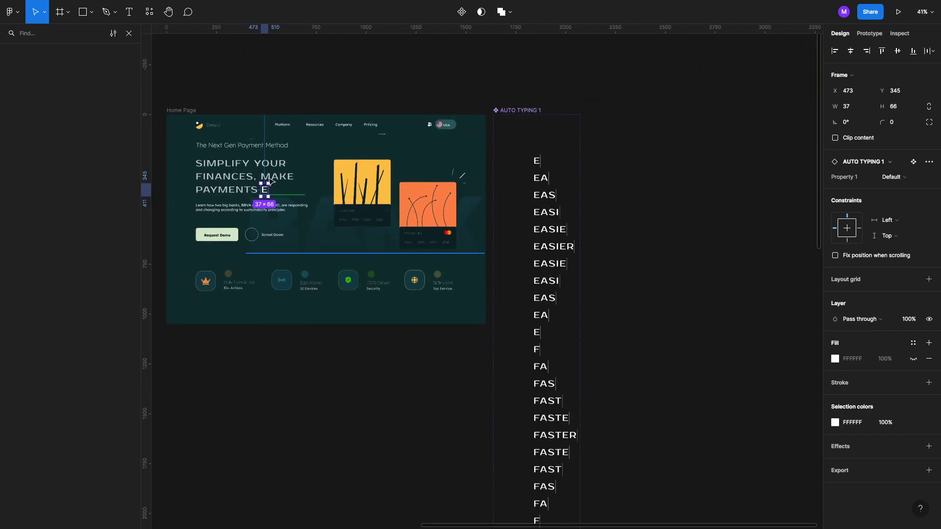
pyautogui.click(180, 111)
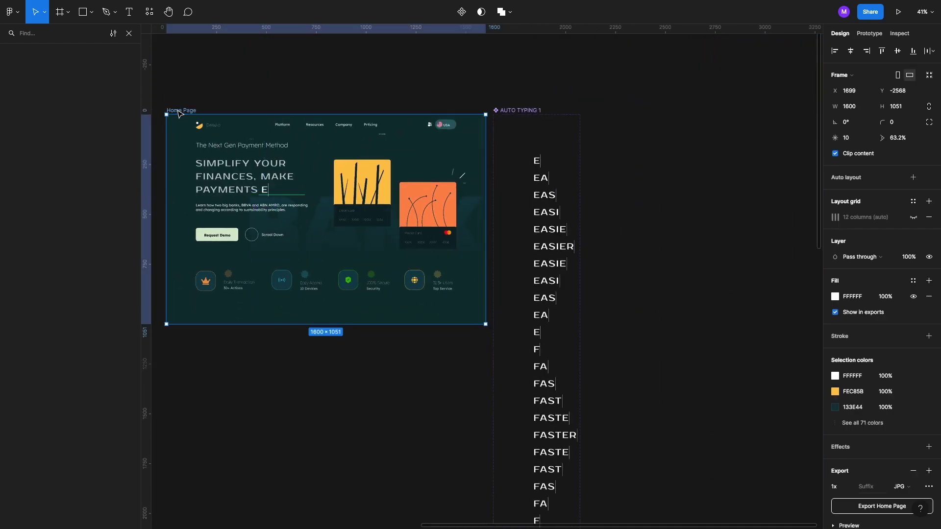
pyautogui.click(899, 13)
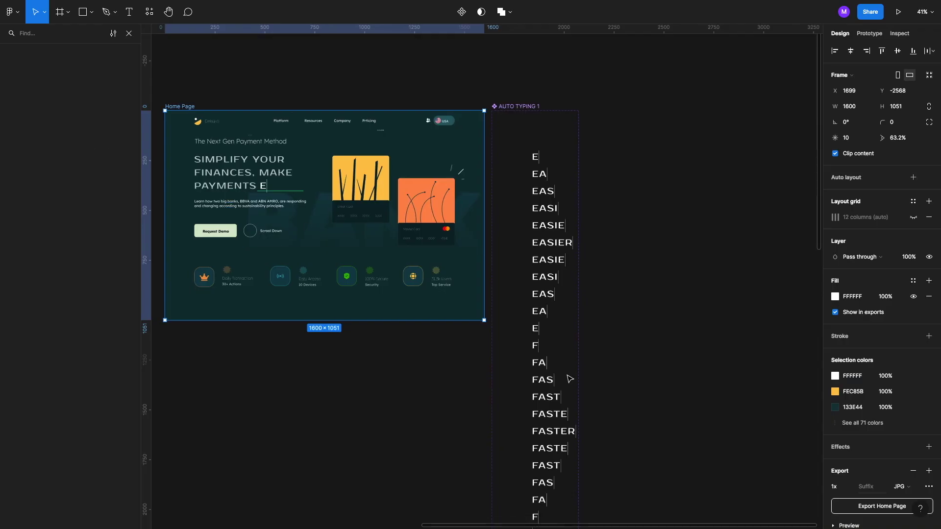
# Step: Duplicate the E variant just above F in AUTO TYPING 1 and place the copy beside the gap between E and F
pyautogui.scroll(-1, 567, 378)
pyautogui.click(531, 319)
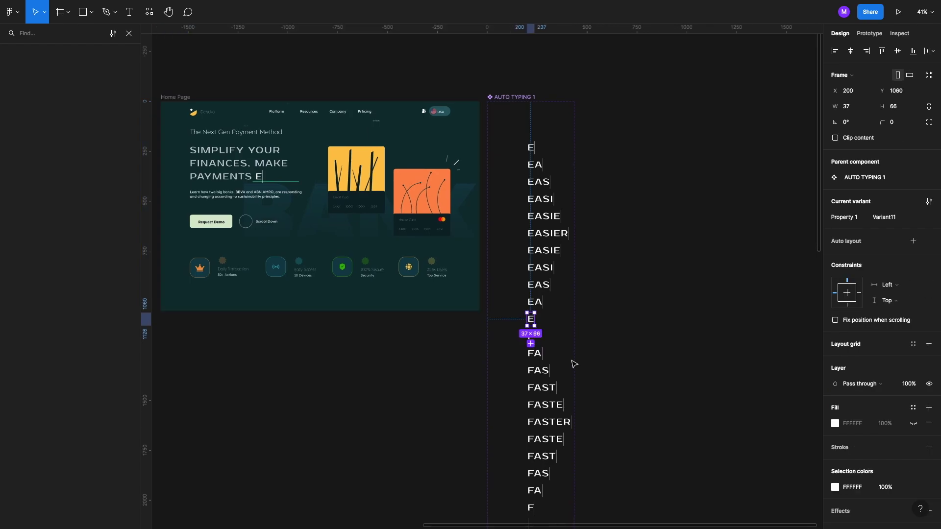
pyautogui.scroll(5, 557, 339)
pyautogui.scroll(2, 556, 337)
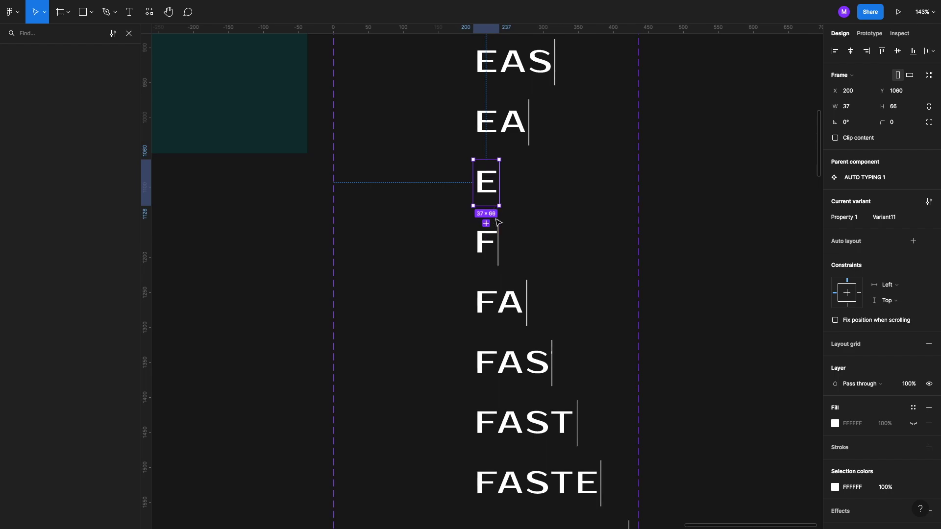
pyautogui.click(753, 340)
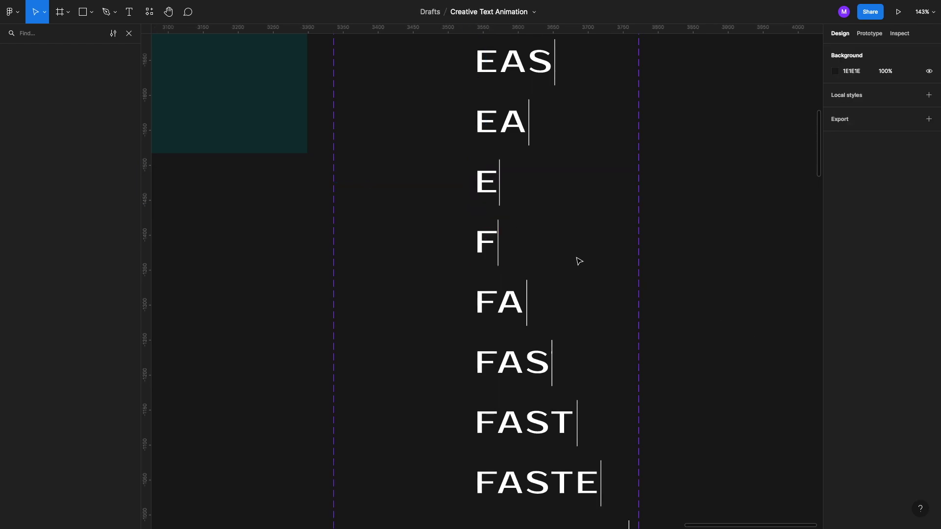
pyautogui.click(487, 188)
pyautogui.scroll(-5, 565, 269)
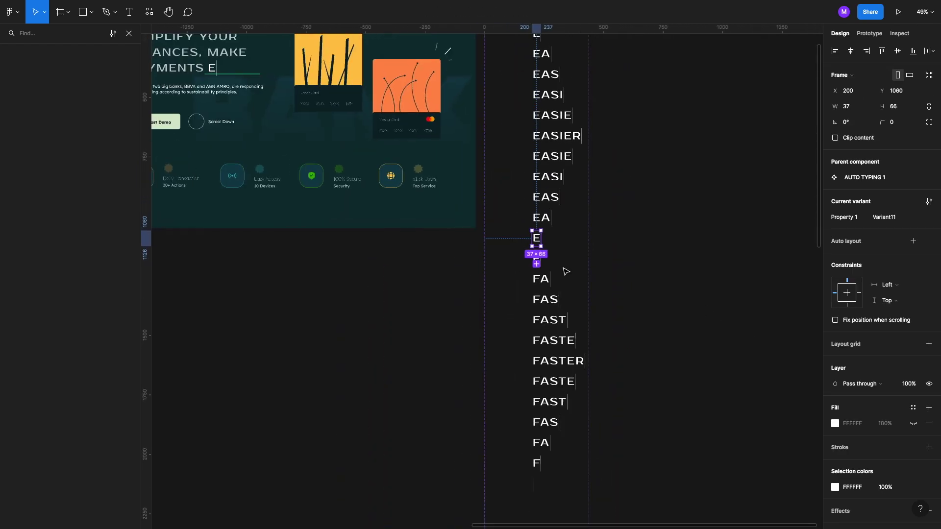
pyautogui.scroll(-1, 563, 270)
pyautogui.hotkey('ctrl', 'd')
pyautogui.scroll(-1, 580, 296)
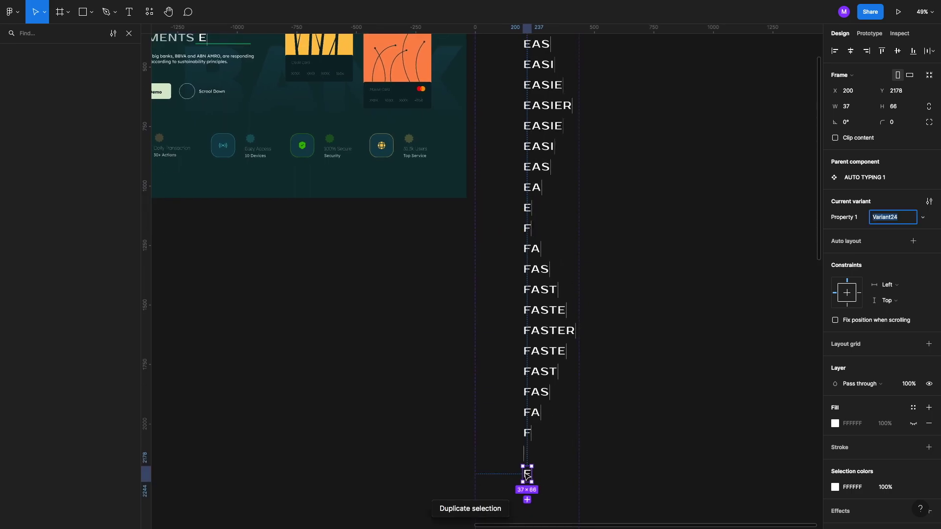
pyautogui.moveTo(529, 480); pyautogui.dragTo(624, 211)
# Step: Redirect the after-delay connection of the E variant above F to the duplicated E variant beside it
pyautogui.scroll(5, 539, 231)
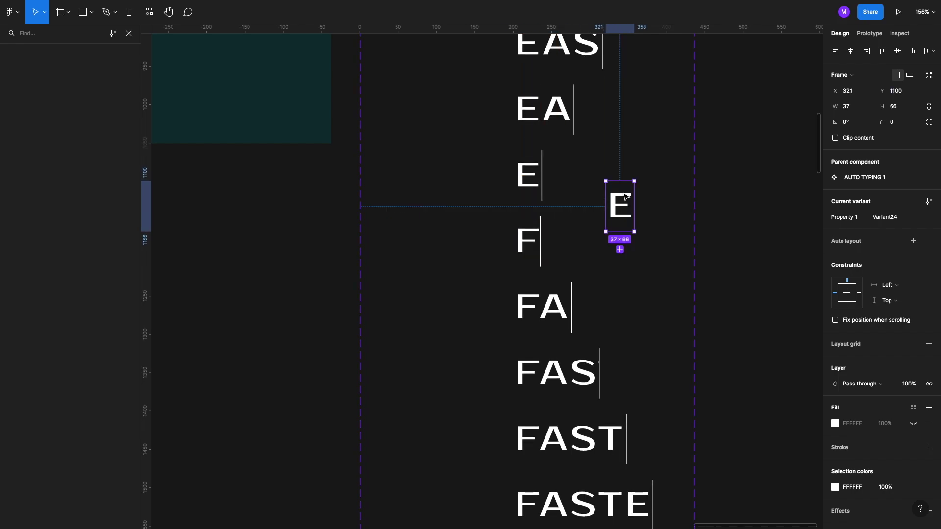
pyautogui.click(874, 35)
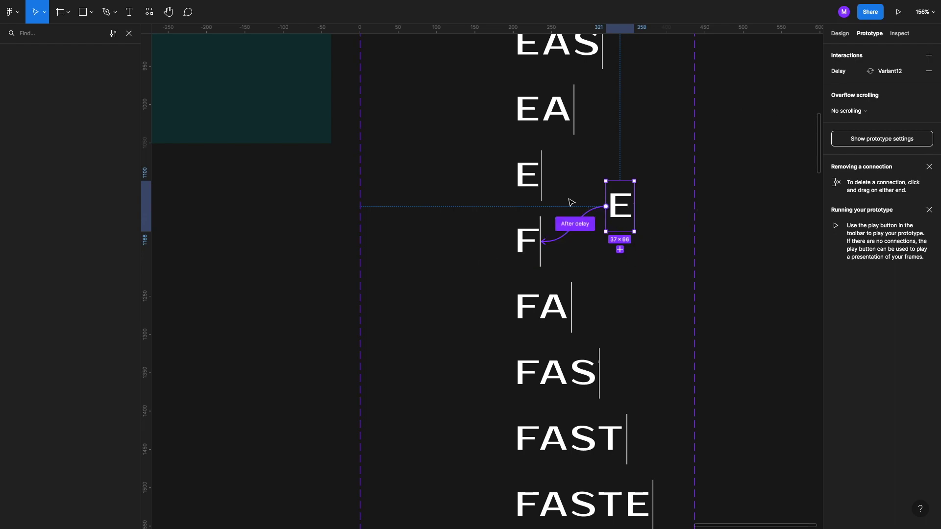
pyautogui.click(522, 172)
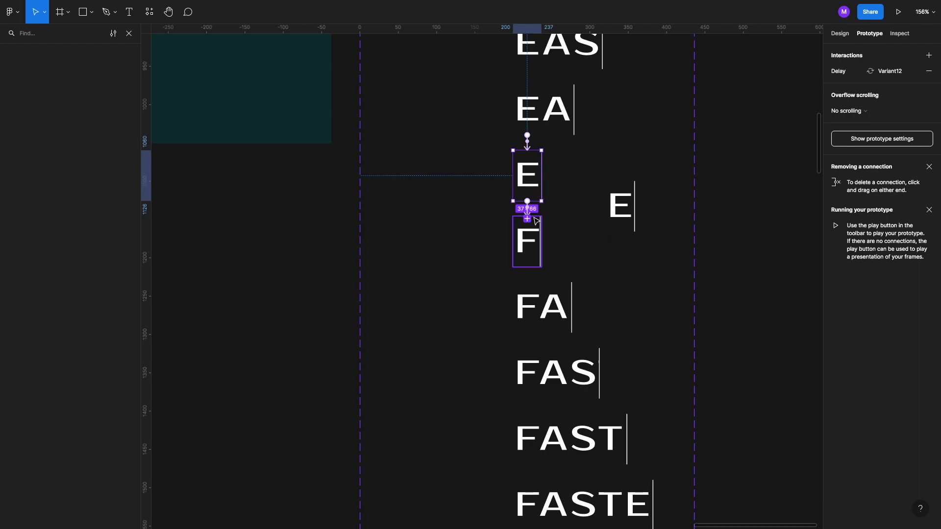
pyautogui.scroll(10, 529, 213)
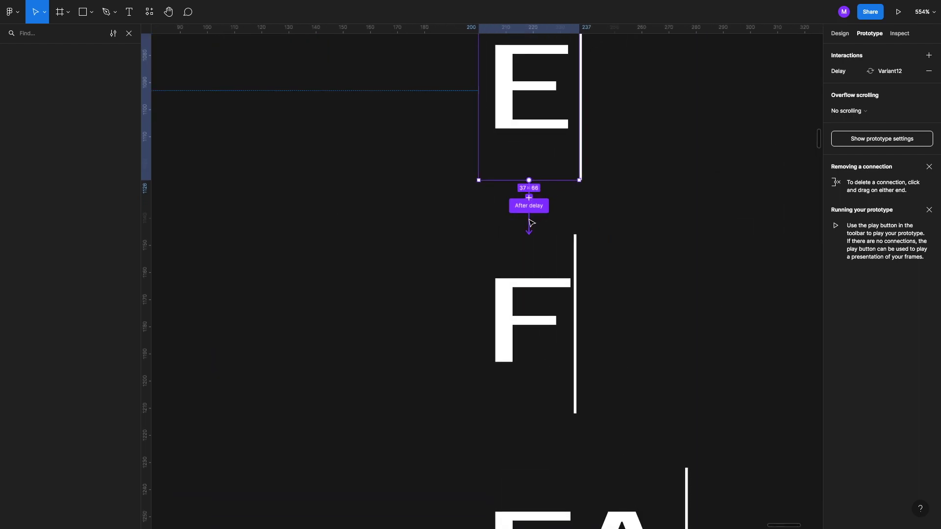
pyautogui.click(532, 222)
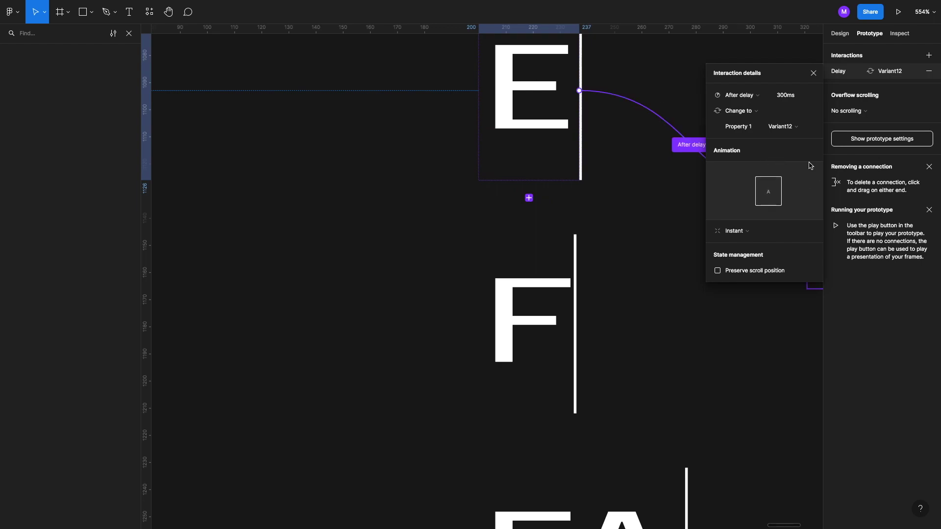
pyautogui.scroll(-8, 648, 189)
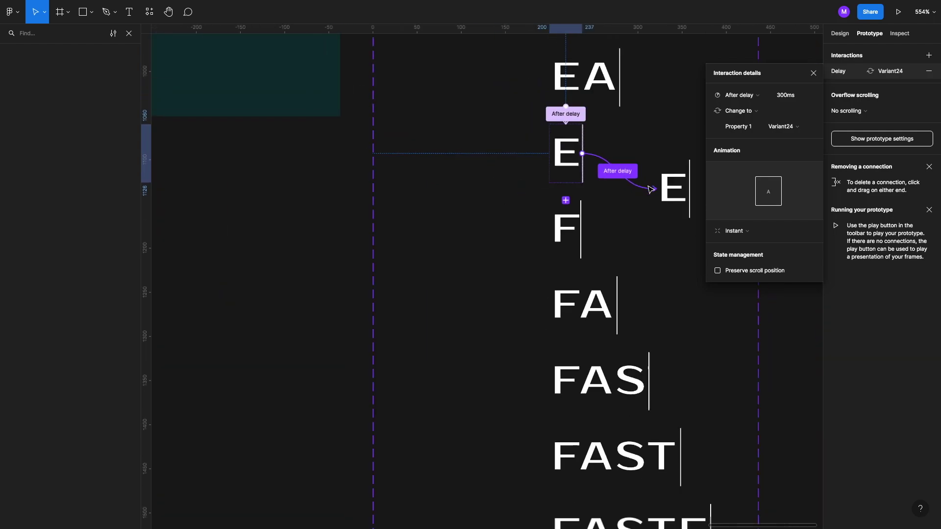
pyautogui.click(813, 72)
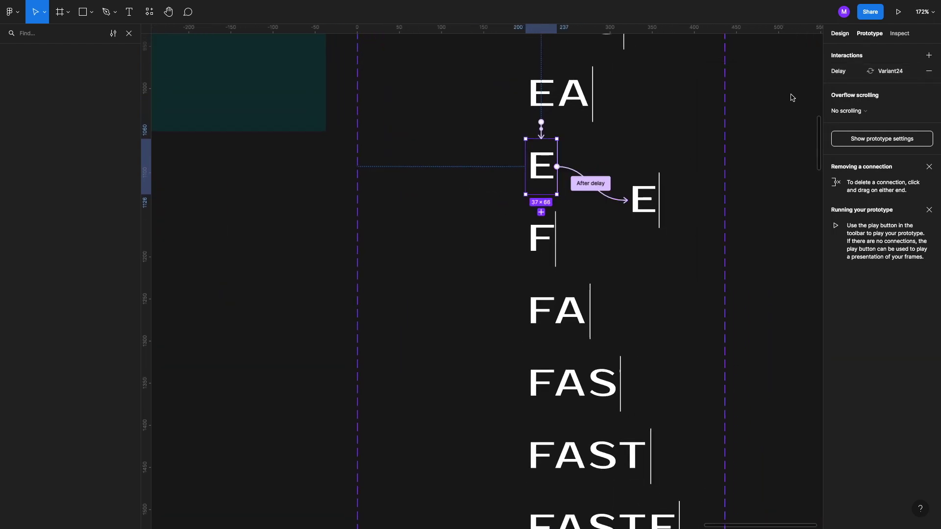
# Step: Narrow Line 13 and Rectangle 61 together in the duplicated variant to hide the letter E and leave only the cursor
pyautogui.click(839, 33)
pyautogui.click(643, 205)
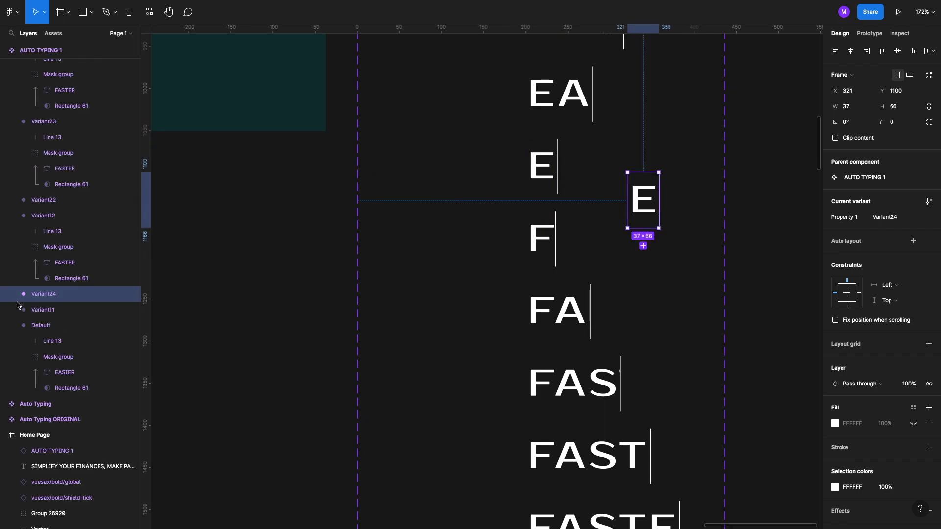
pyautogui.click(11, 295)
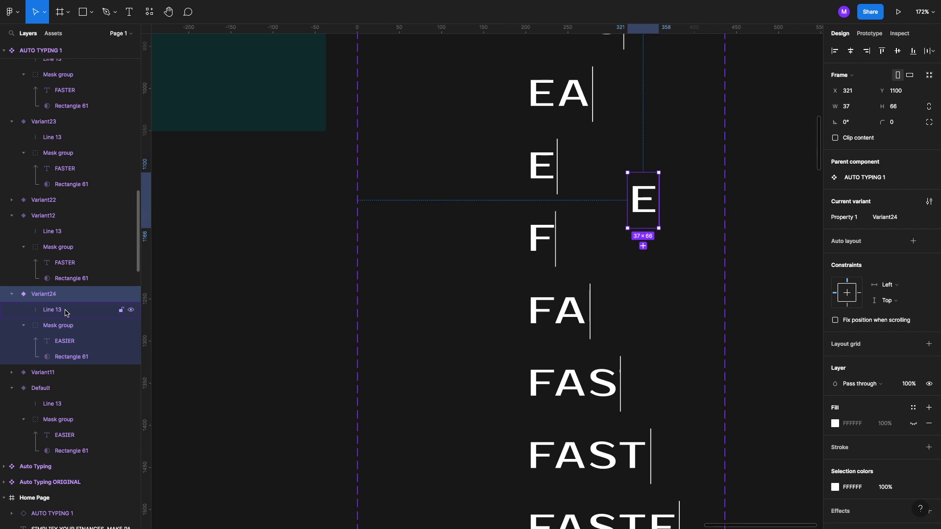
pyautogui.click(69, 310)
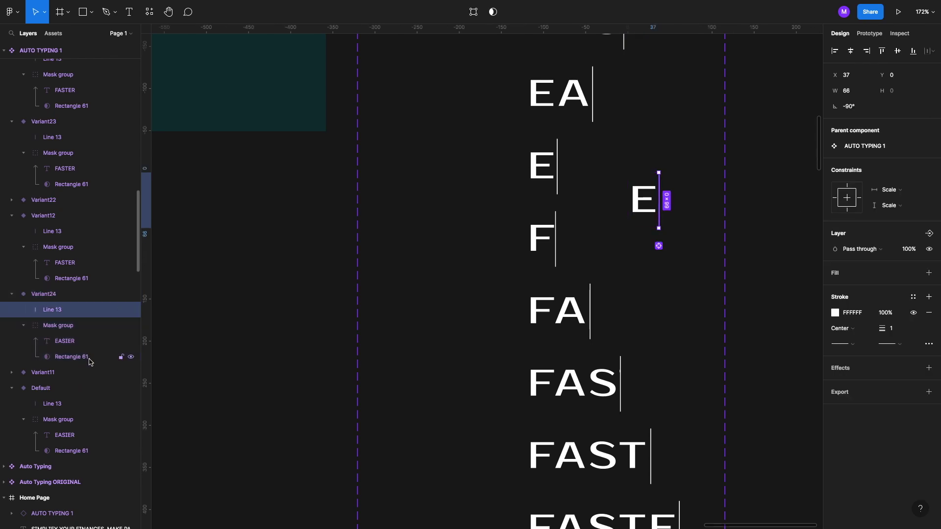
pyautogui.keyDown('shift'); pyautogui.click(88, 357); pyautogui.keyUp('shift')
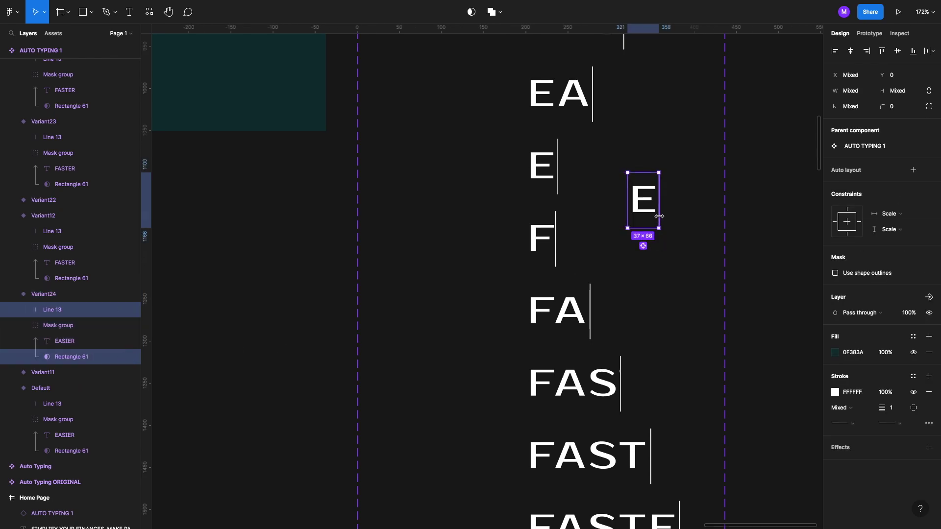
pyautogui.moveTo(641, 214); pyautogui.dragTo(632, 213)
pyautogui.scroll(5, 633, 212)
pyautogui.click(712, 221)
# Step: Check the variant connections in AUTO TYPING 1 and play the Home Page prototype again
pyautogui.hotkey('shift', 'e')
pyautogui.scroll(-10, 752, 224)
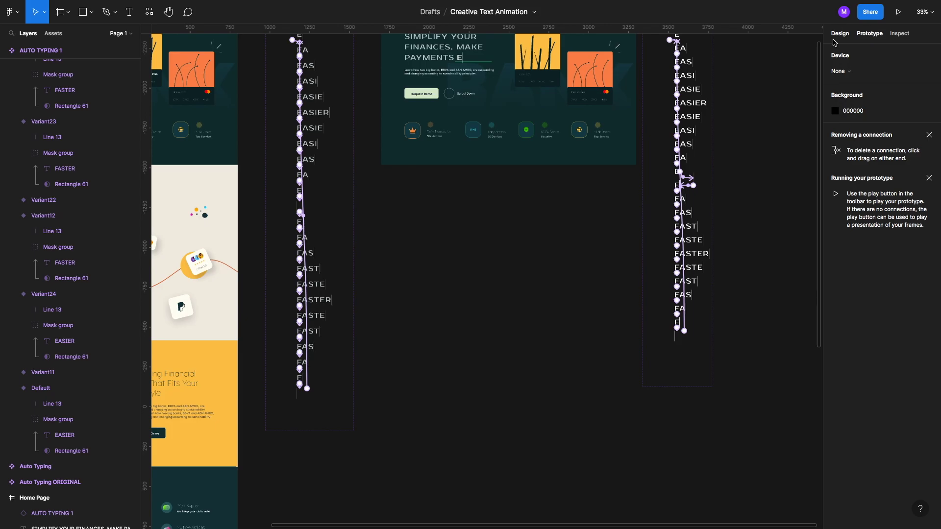
pyautogui.hotkey('shift', 'e')
pyautogui.scroll(5, 623, 208)
pyautogui.hscroll(2, 623, 208)
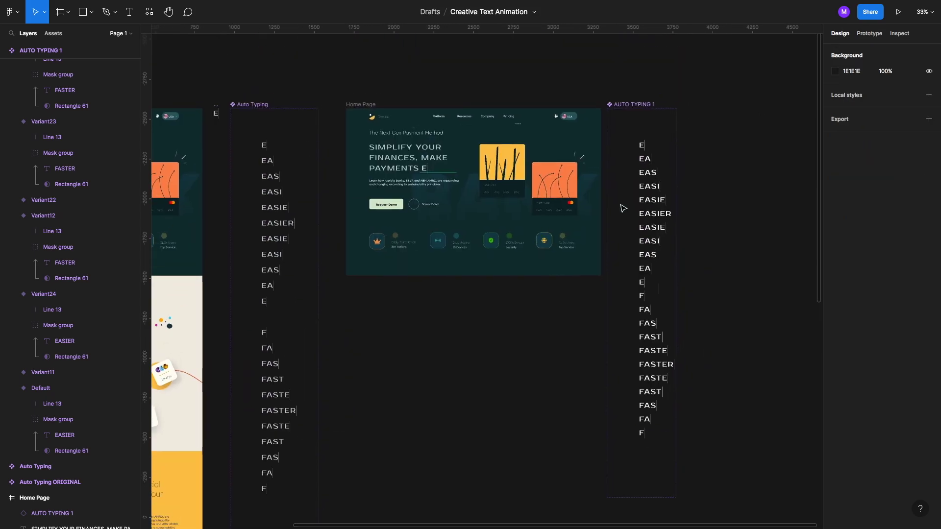
pyautogui.hotkey('ctrl', 'alt', 'Return')
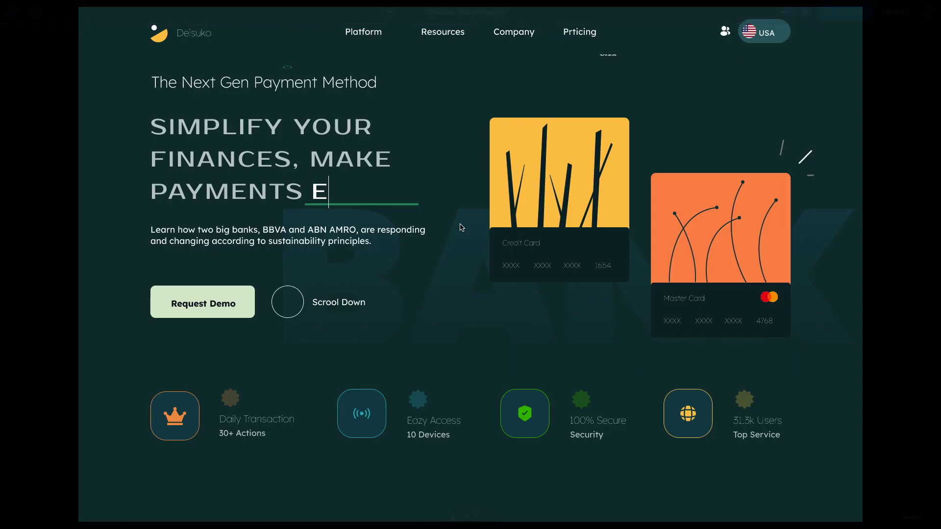